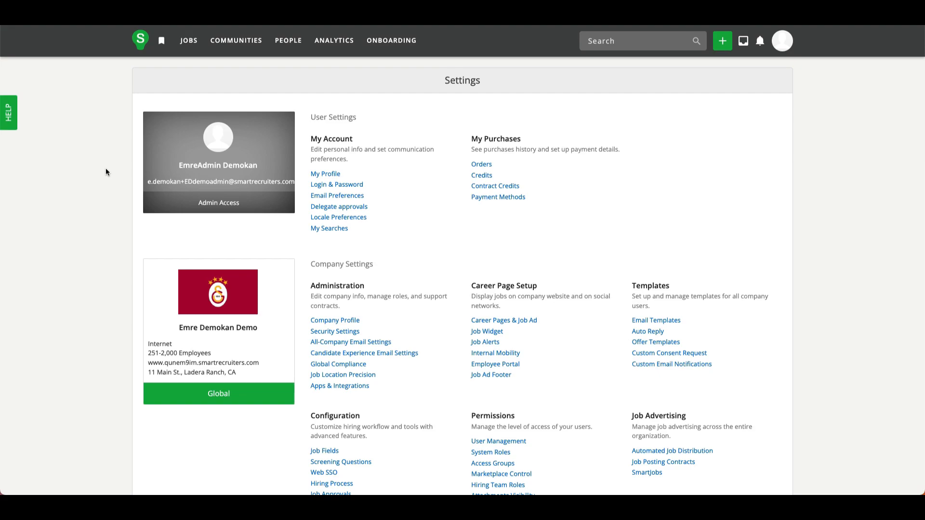
- Open the System Roles settings and open the custom role USA Local Admin for editing
drag(178, 166, 224, 167)
click(494, 455)
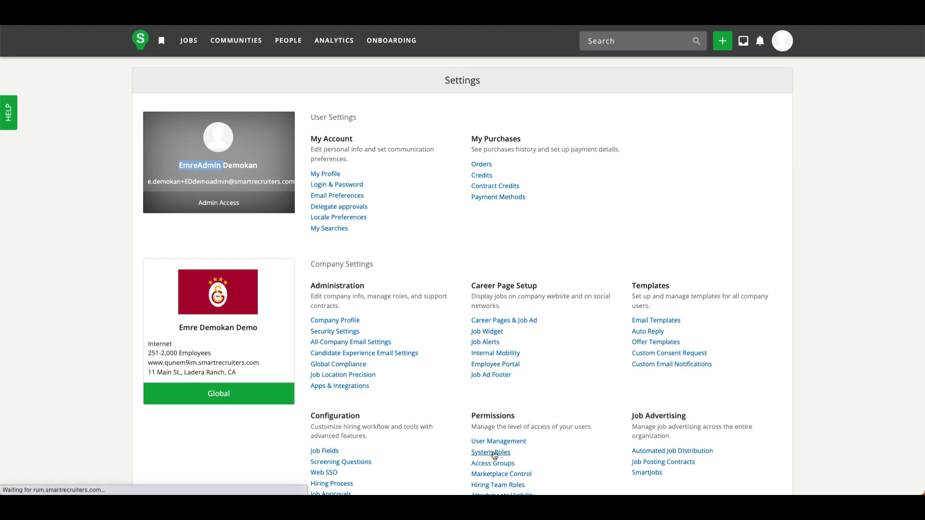
scroll(432, 426, down, 3)
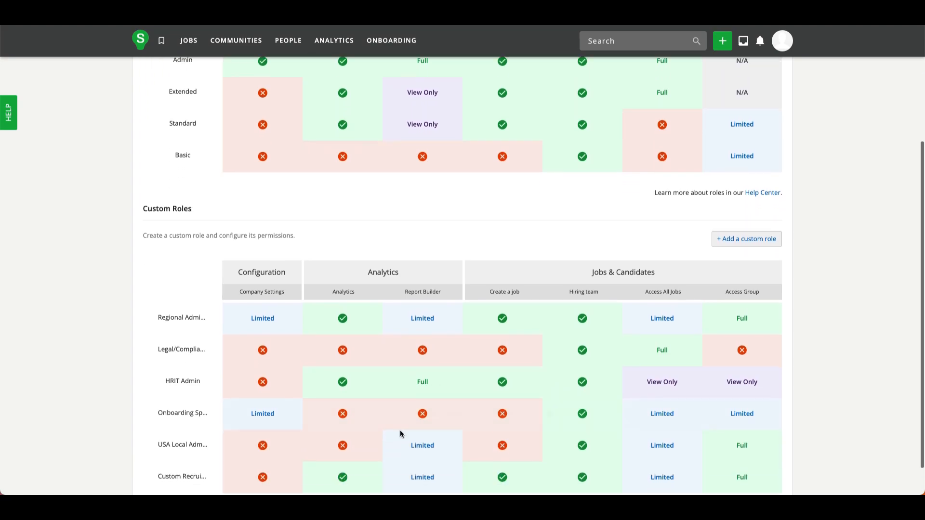
scroll(407, 433, down, 1)
mouse_move(373, 409)
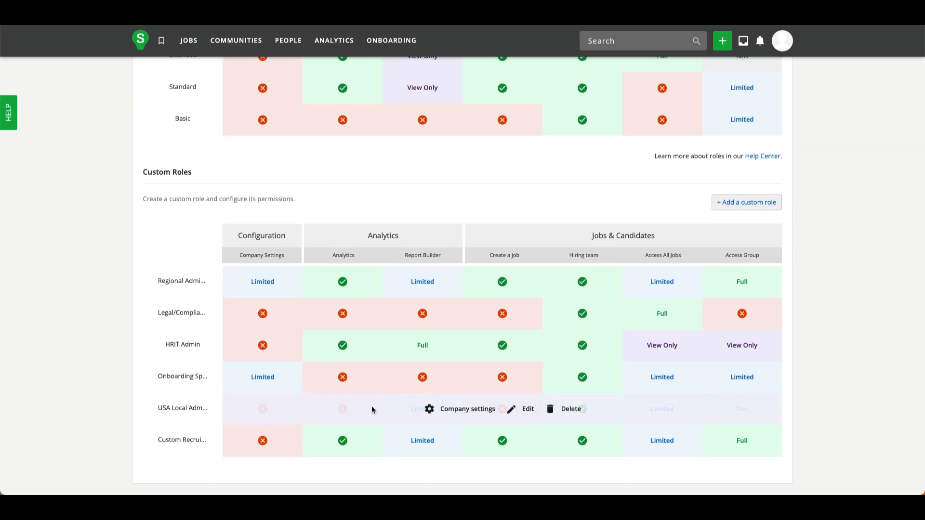
click(525, 410)
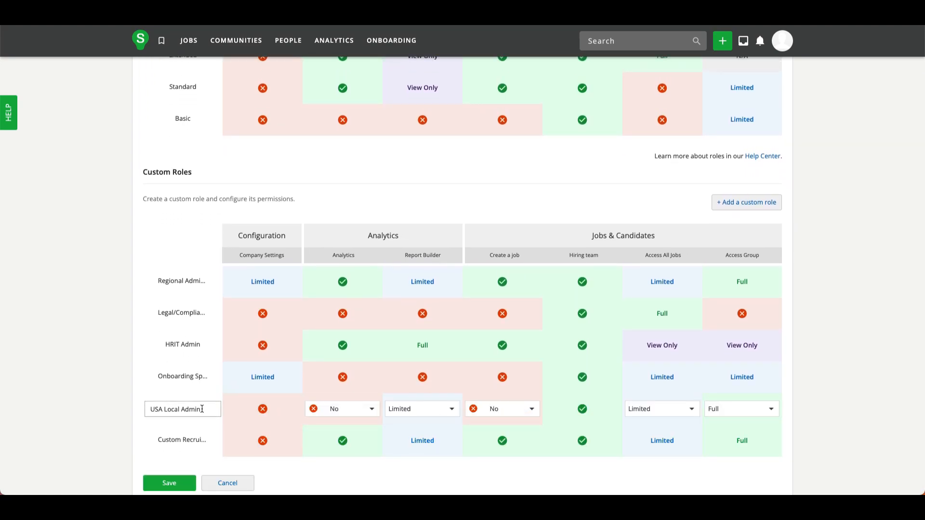
- Review the Report Builder and Access All Jobs permission options of the USA Local Admin role, leaving without saving
click(408, 414)
scroll(432, 431, down, 2)
scroll(432, 432, down, 2)
scroll(431, 441, up, 1)
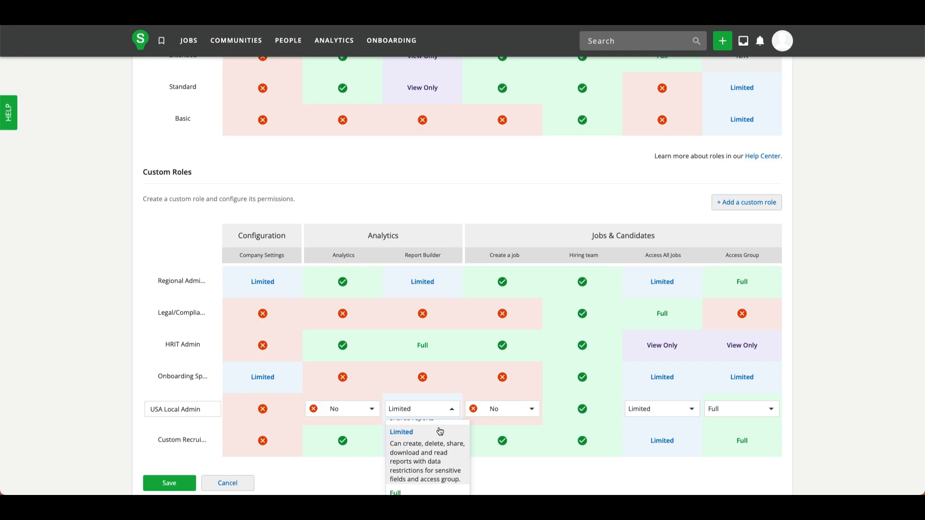
click(666, 411)
scroll(667, 460, down, 4)
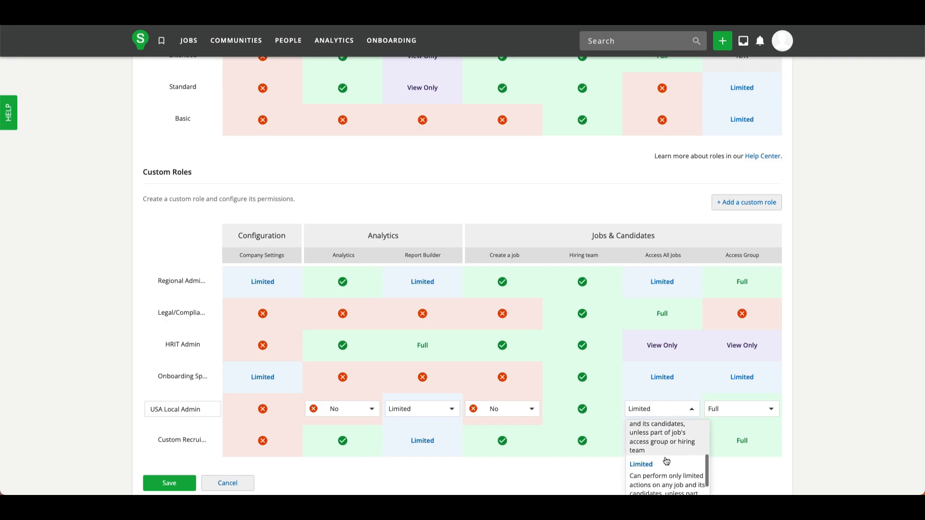
scroll(666, 460, down, 1)
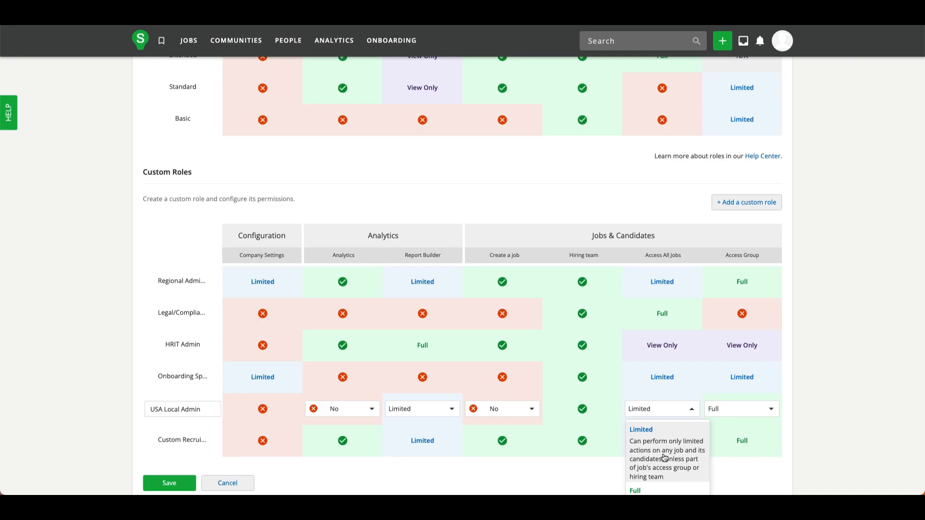
click(593, 456)
click(227, 484)
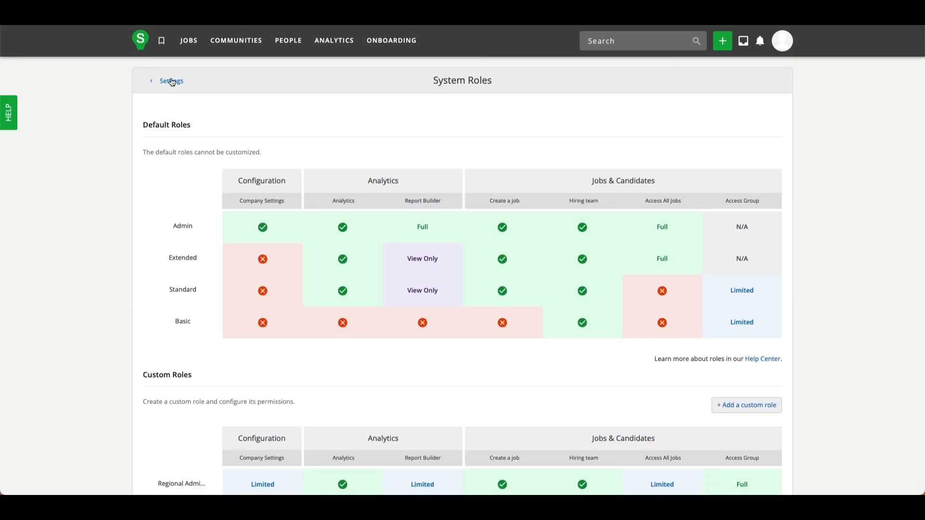
- In User Management, open the details of the user who has the USA Local Admin role and the USA Jobs access group
click(173, 82)
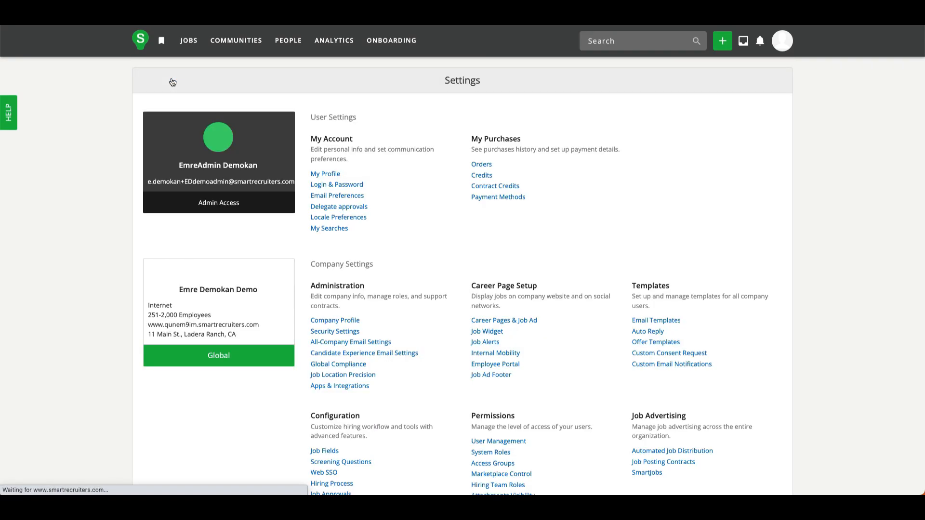
click(501, 442)
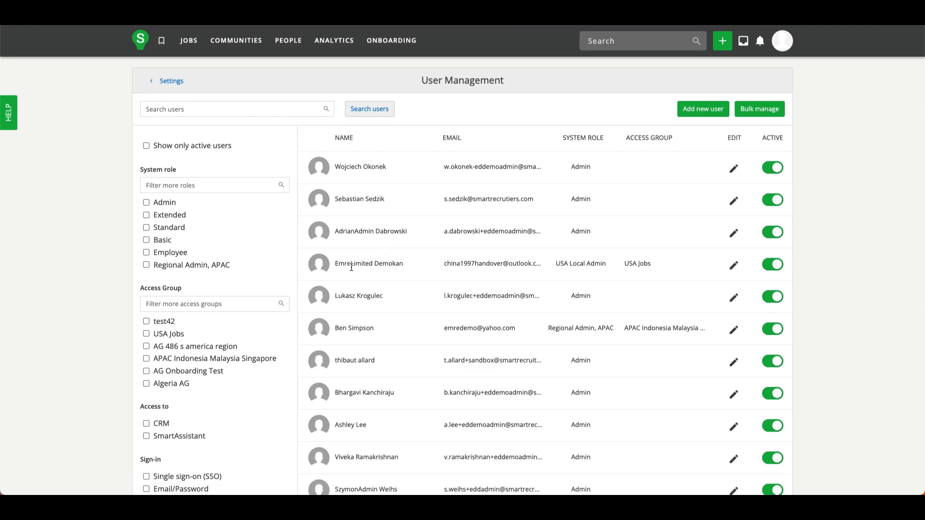
drag(336, 264, 406, 265)
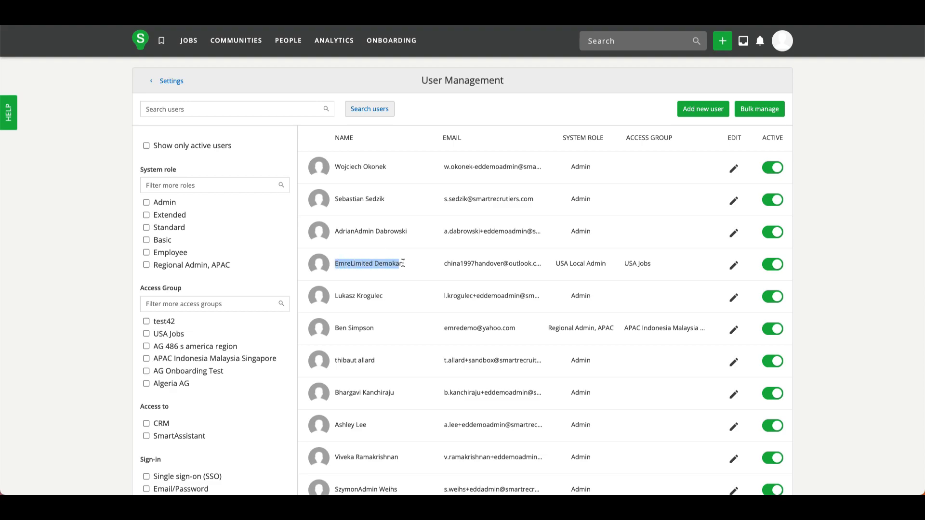
click(733, 265)
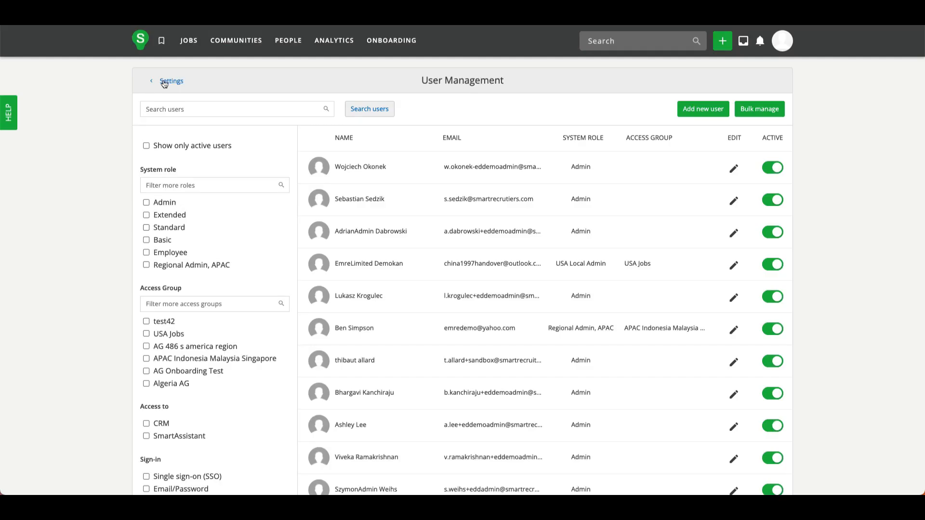
- In Report Builder Access Restrictions, open the Personally Identifiable Information - PII restriction and review its restricted columns
click(164, 82)
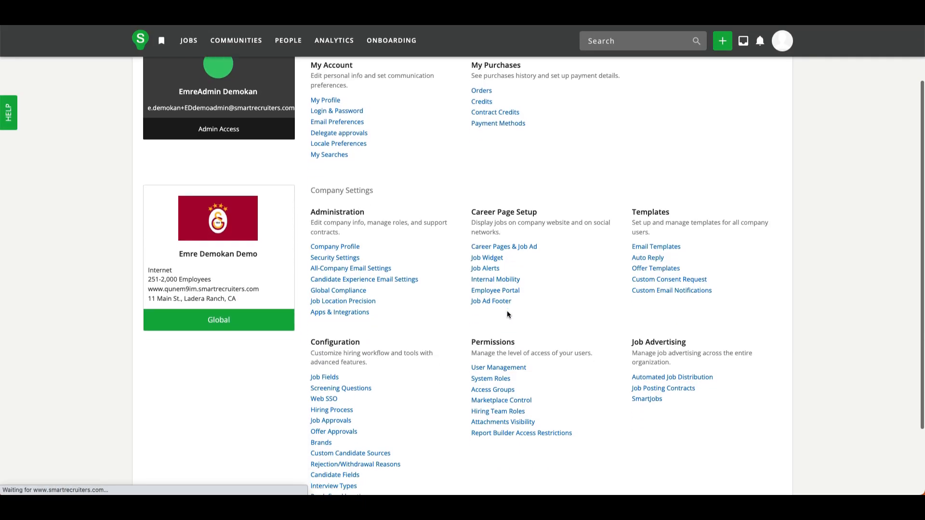
scroll(507, 318, down, 2)
click(507, 347)
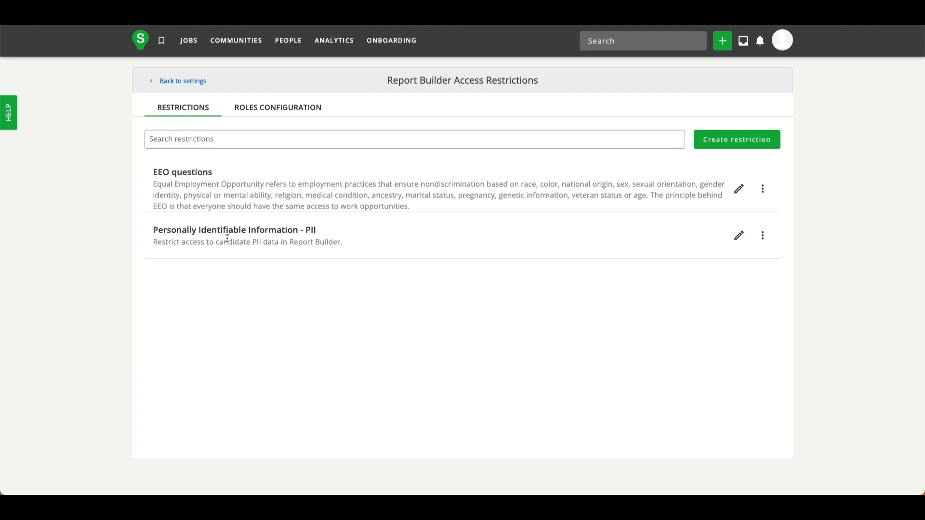
click(739, 236)
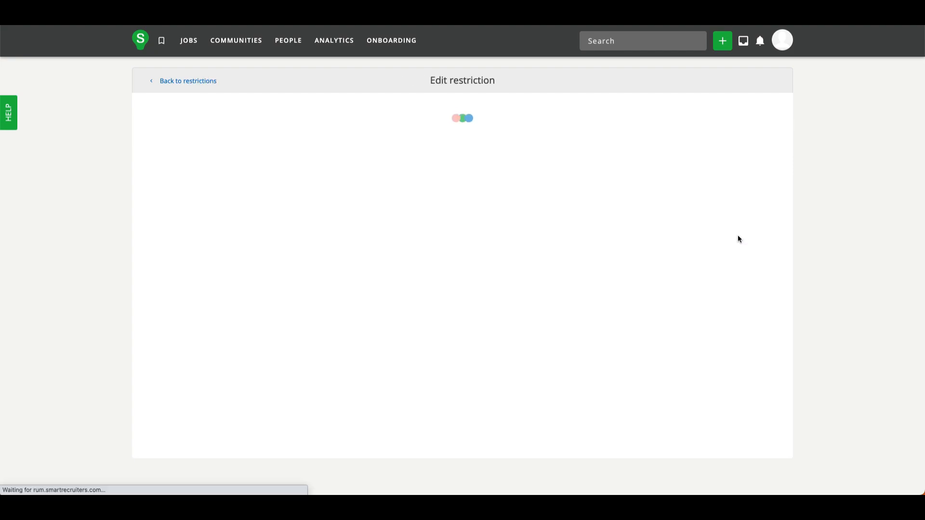
scroll(738, 239, down, 3)
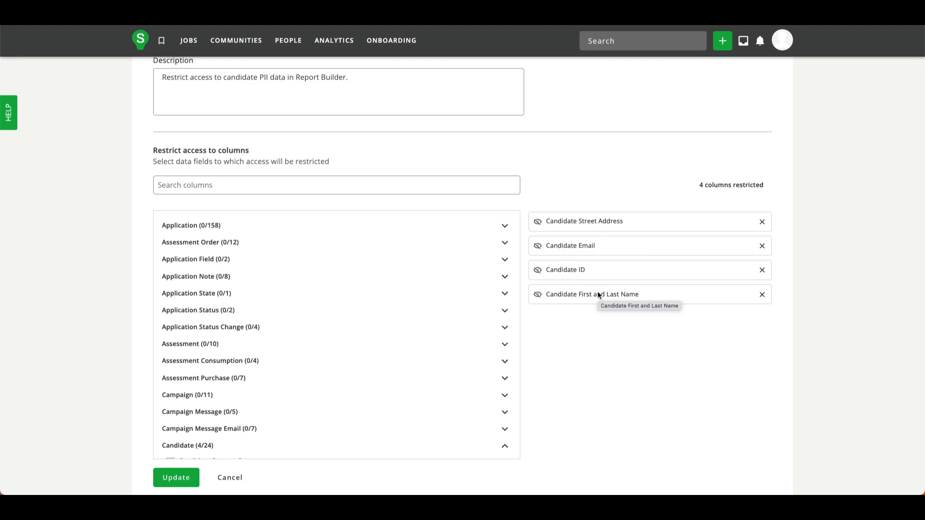
drag(562, 294, 639, 295)
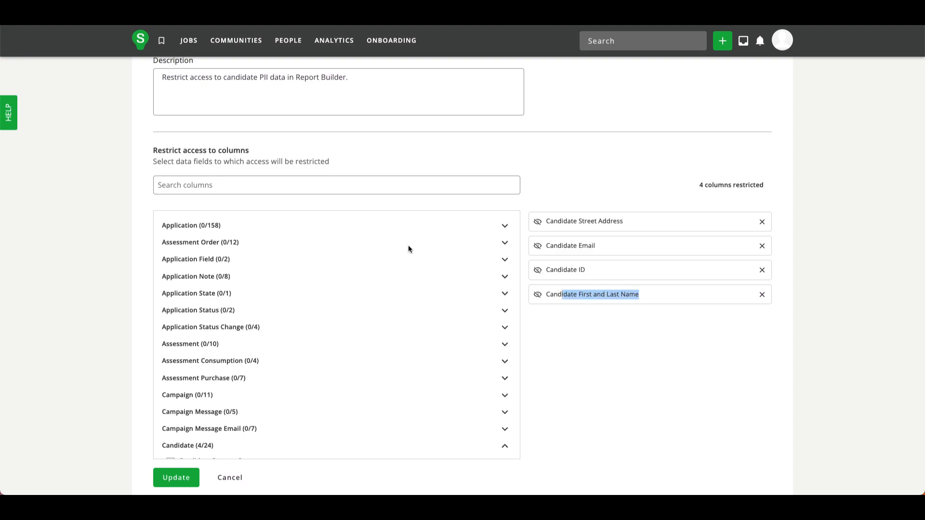
- Search the columns for "candidate first" and "candidate last", restricting access to Candidate First Name and Candidate Last Name
click(235, 189)
text(ca)
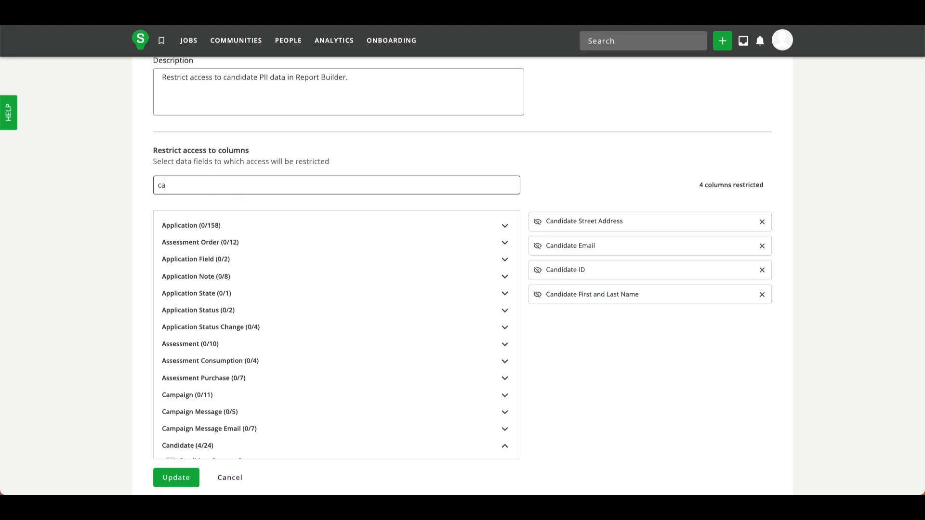
text(ndidate first)
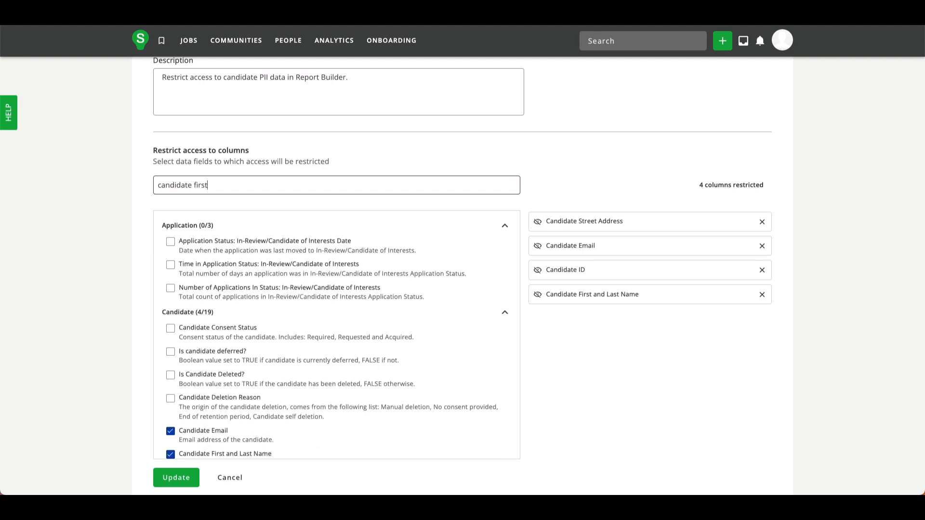
click(171, 268)
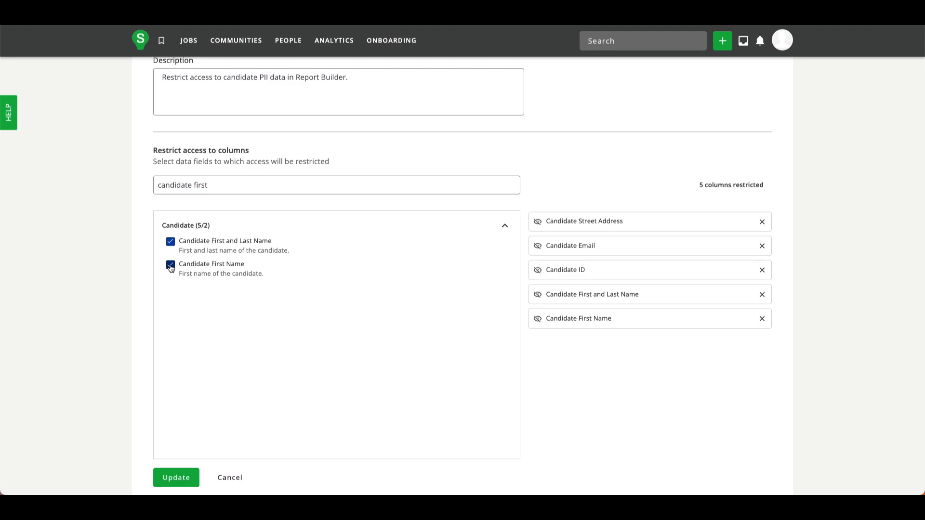
double_click(202, 184)
text(last)
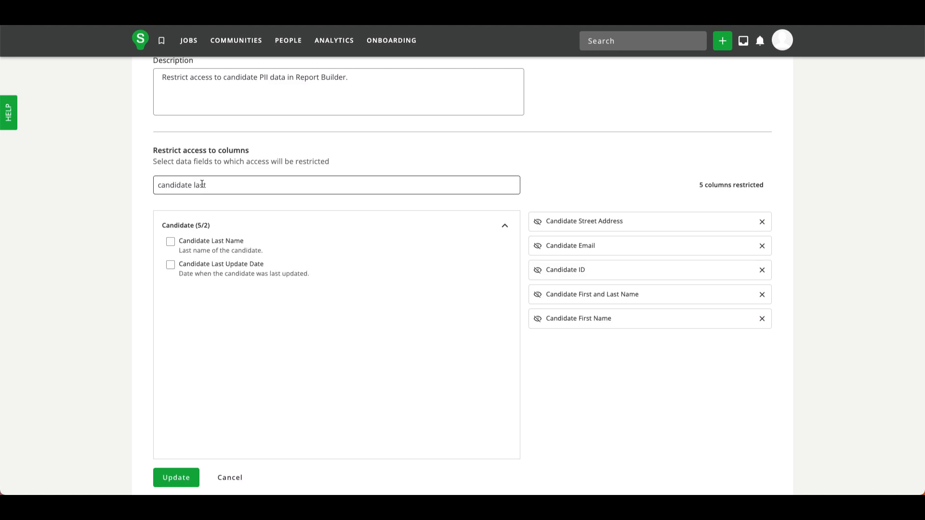
click(170, 241)
- Remove Candidate First Name and Candidate Last Name from the restricted columns and cancel editing the PII restriction
click(761, 318)
click(762, 320)
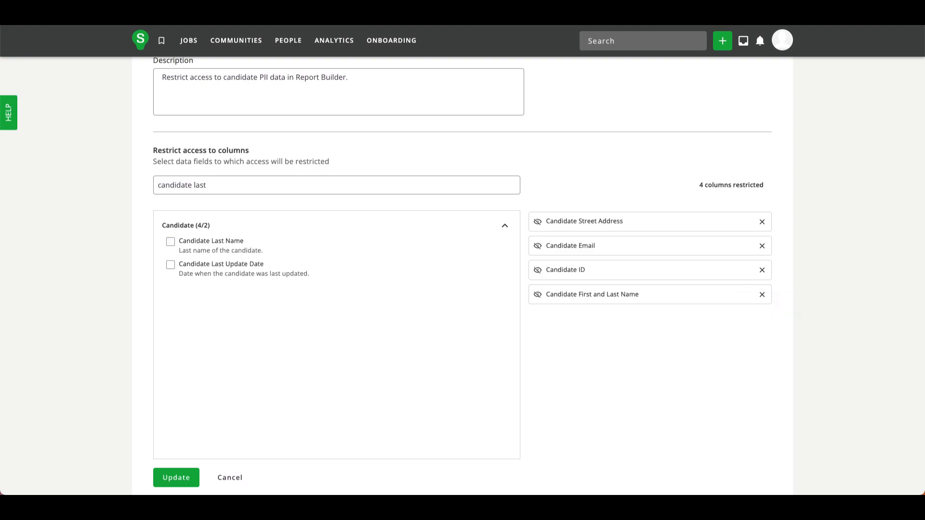
click(231, 478)
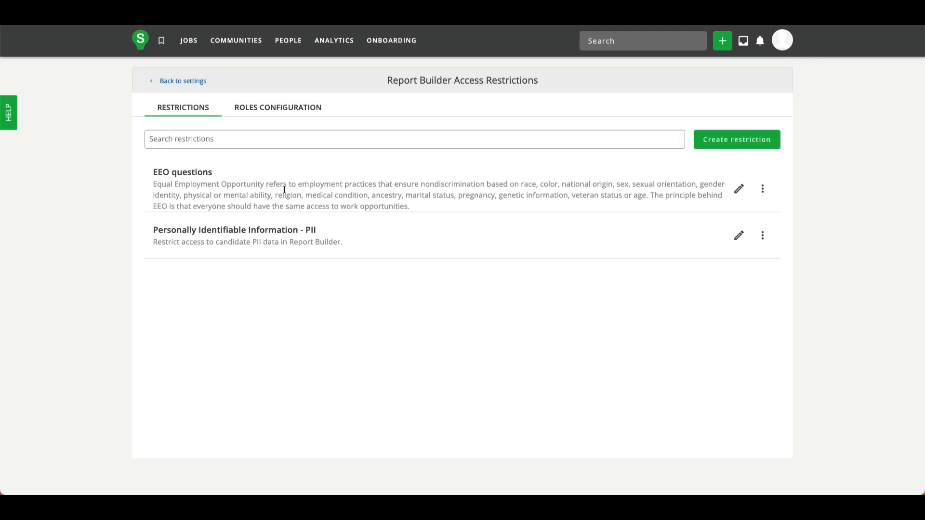
- In the roles configuration, view the data field restrictions of the USA Local Admin role and close them without saving
click(271, 108)
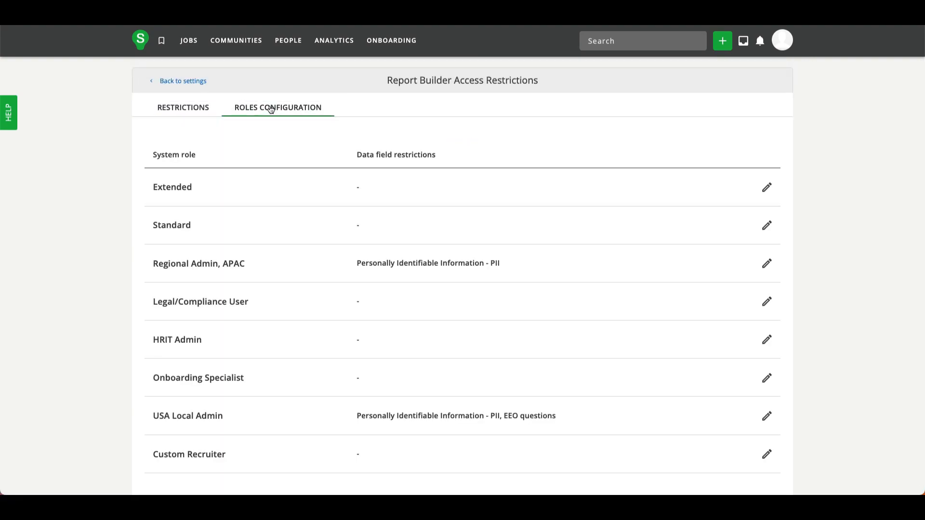
scroll(221, 260, down, 2)
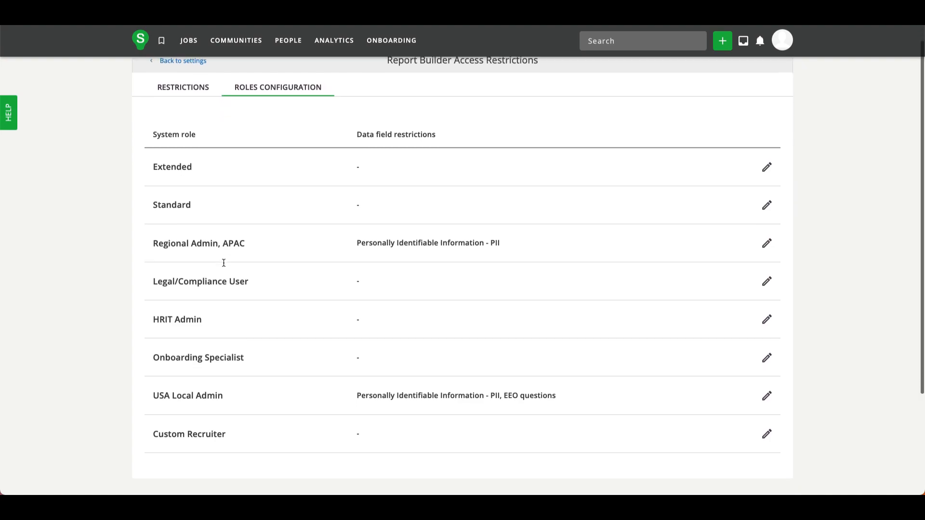
drag(153, 325, 241, 330)
click(248, 328)
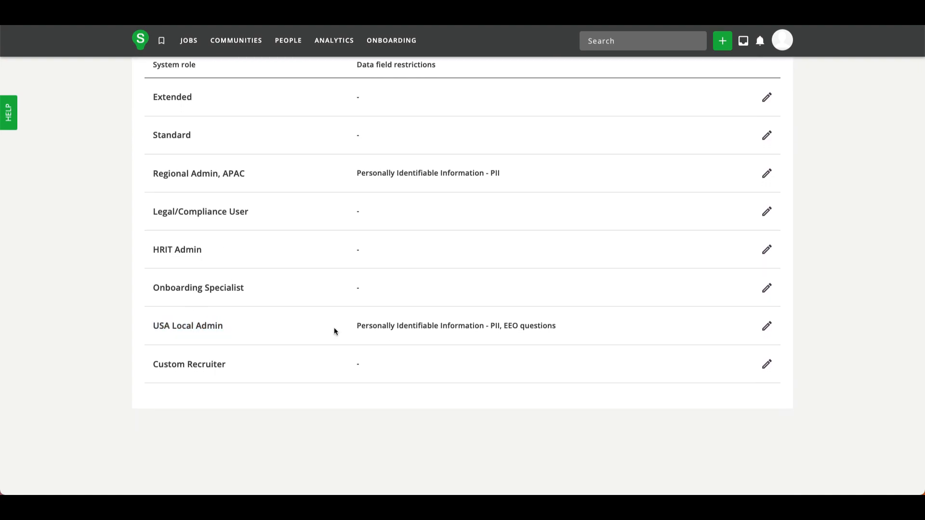
click(767, 325)
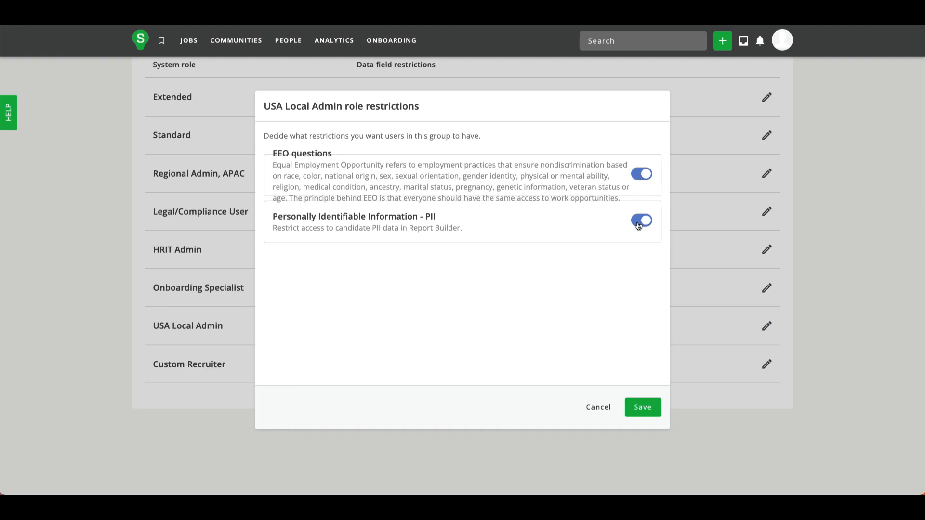
click(599, 407)
- Go to the Report Builder reports and open the applications report shared with the USA Local Admin role for editing
scroll(96, 175, up, 2)
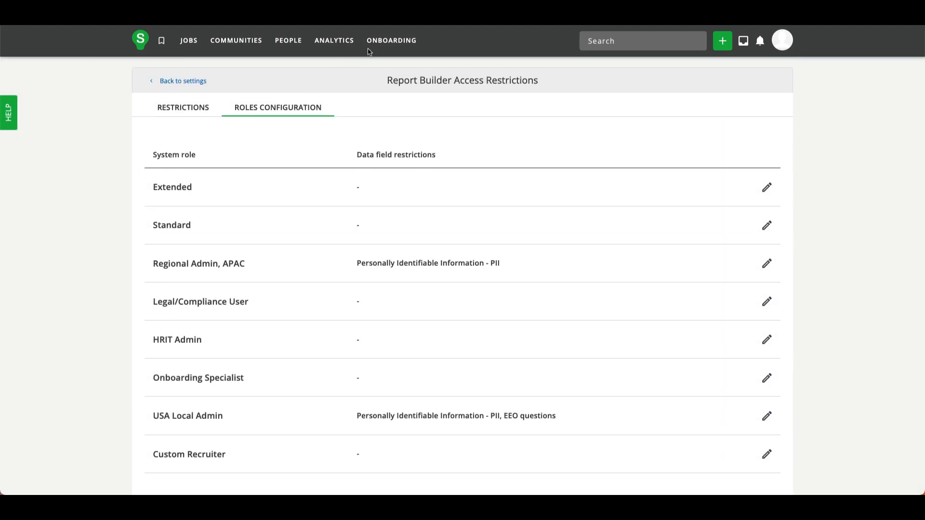
mouse_move(342, 47)
click(346, 108)
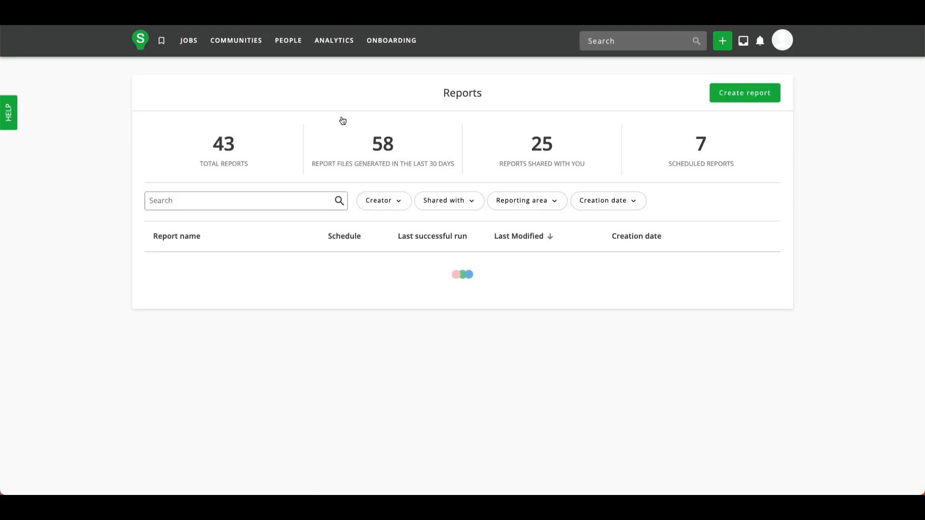
click(227, 270)
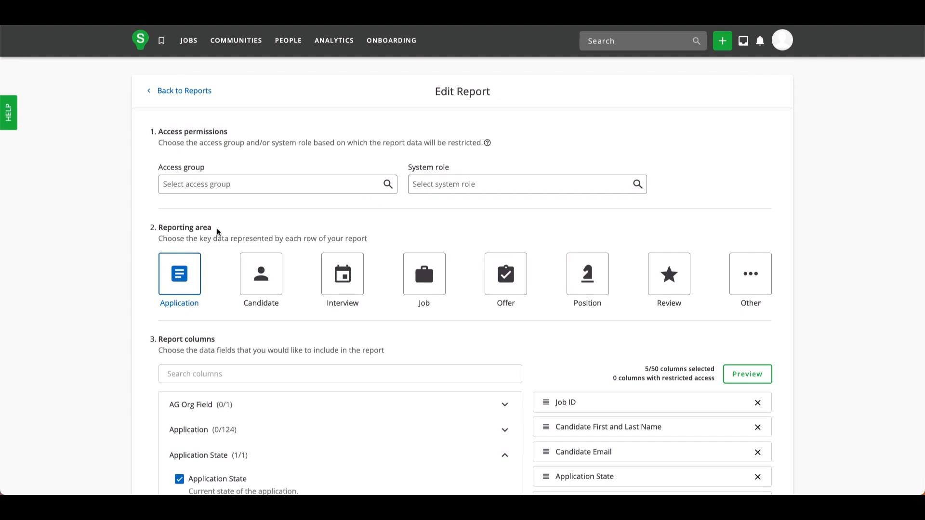
- Review the report's selected columns, data filters, schedule, name and sharing settings
scroll(215, 234, down, 4)
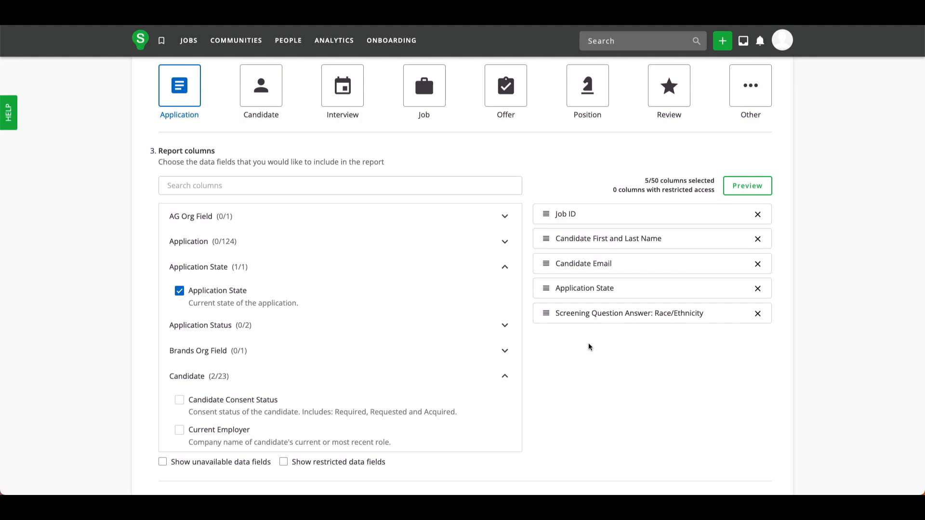
scroll(591, 348, down, 7)
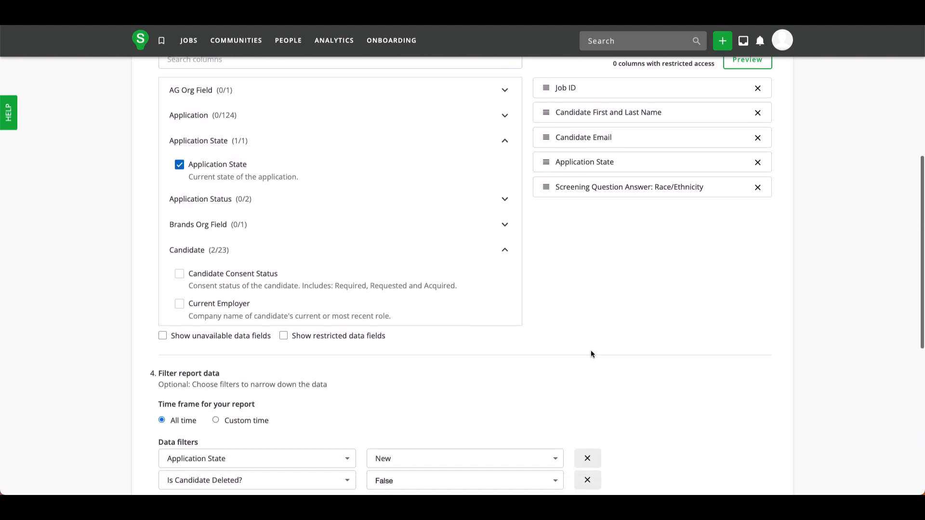
scroll(549, 351, down, 1)
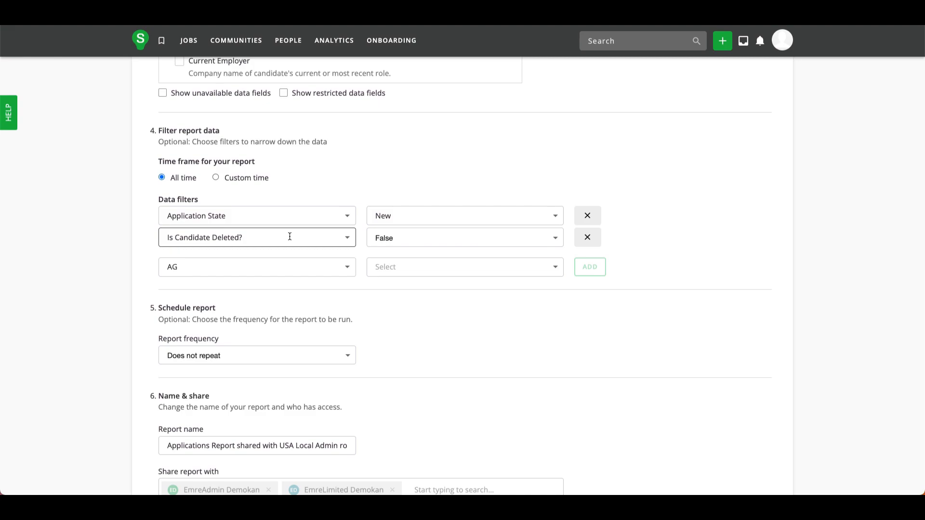
scroll(90, 261, down, 2)
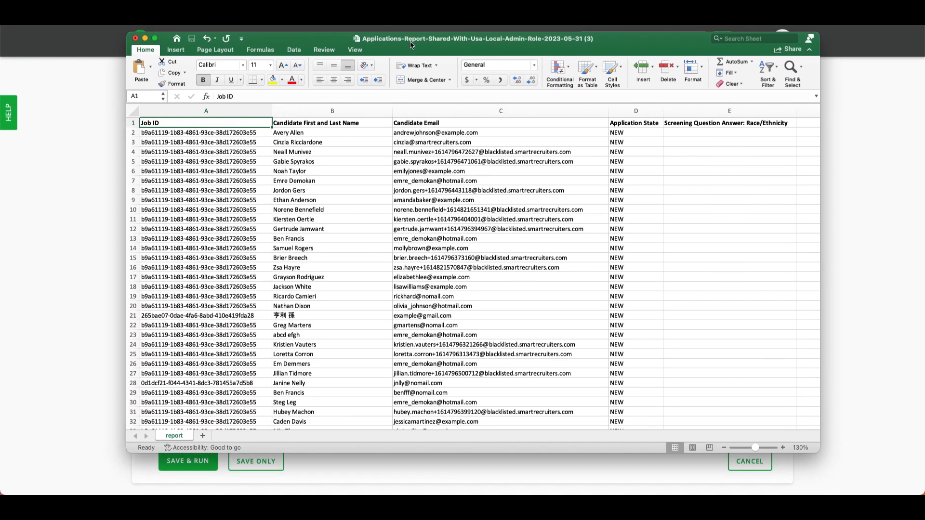
- In the unrestricted report export, examine the last data row and the Race/Ethnicity screening answer column
click(208, 249)
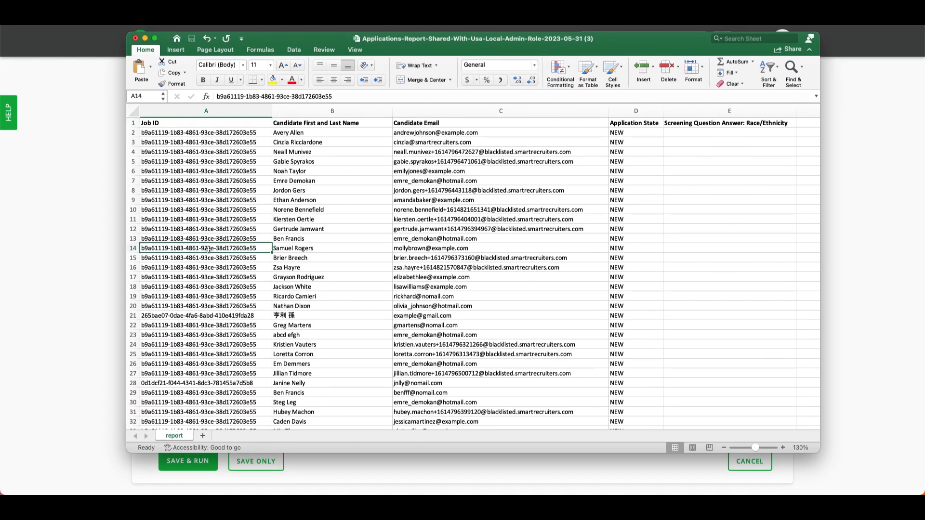
key(super+Down)
scroll(208, 249, down, 3)
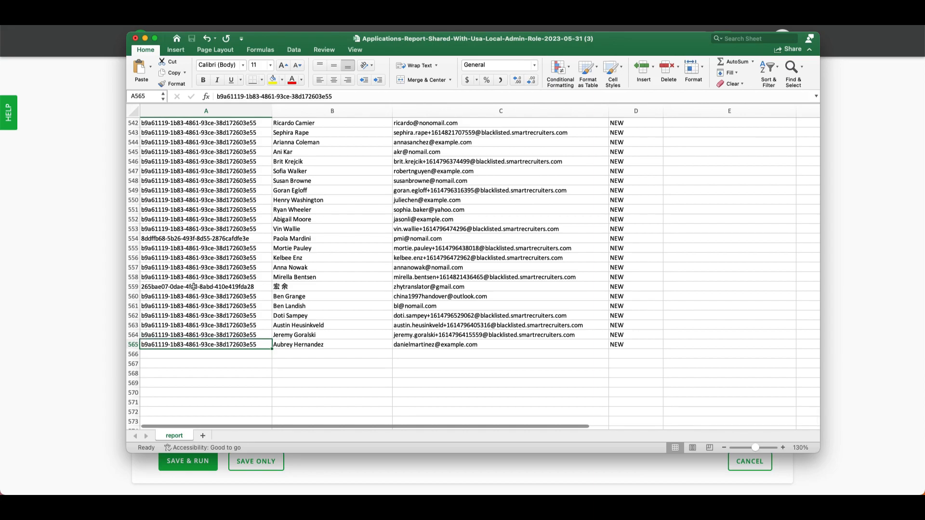
key(super+Up)
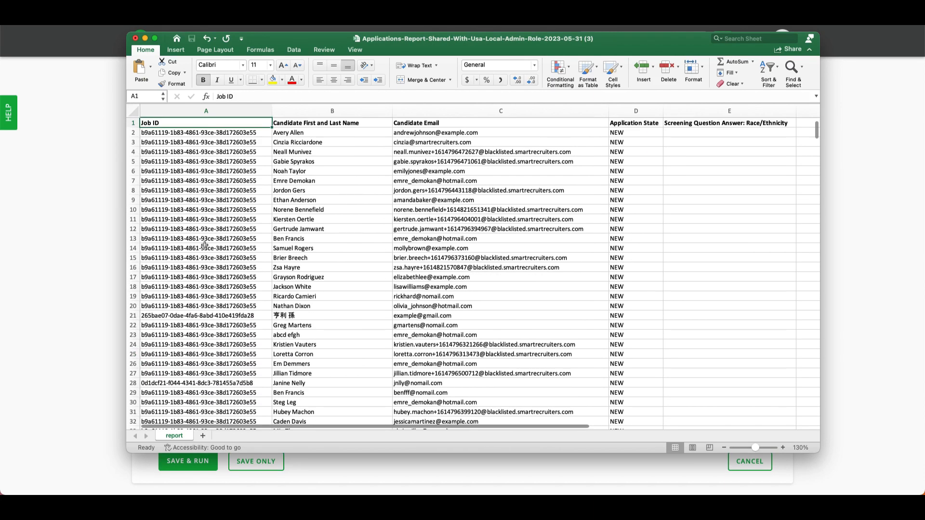
click(730, 112)
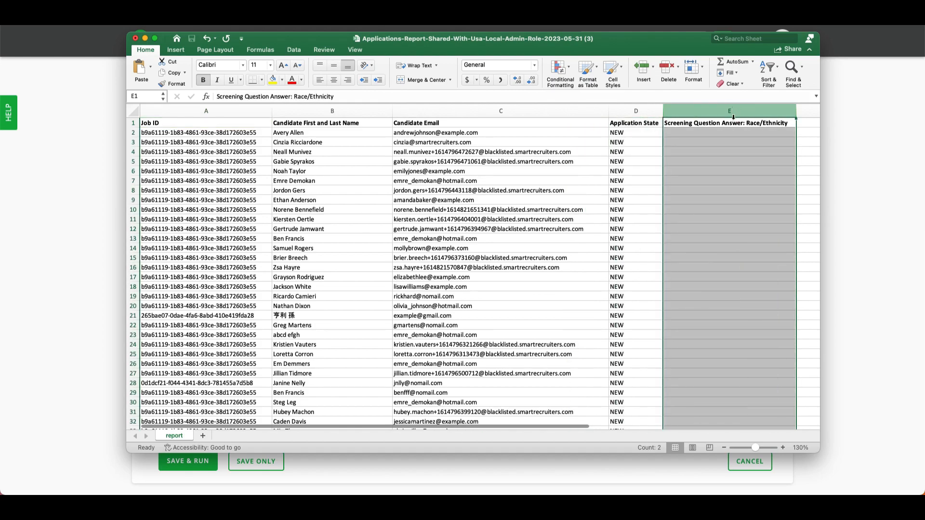
click(729, 182)
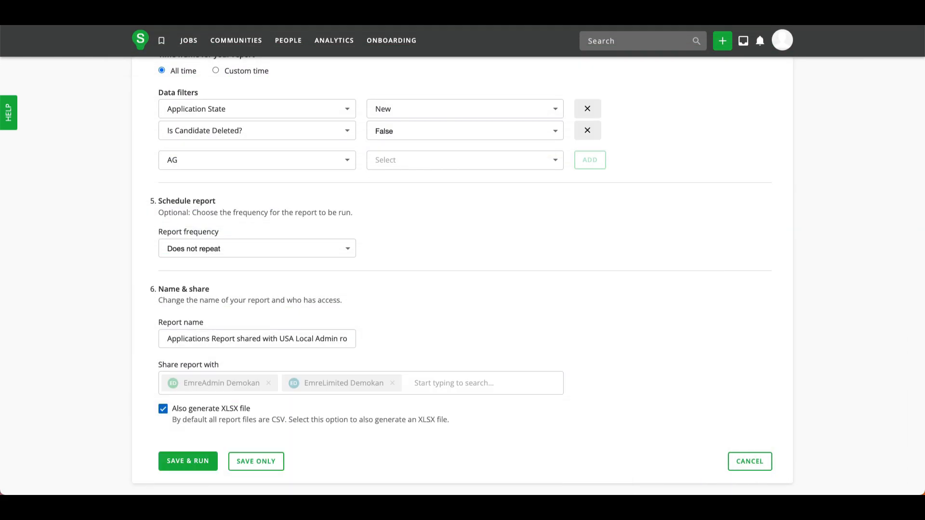
- Restrict the report to access group USA Jobs and system role USA Local Admin, and check the selected columns
scroll(365, 260, up, 15)
click(205, 184)
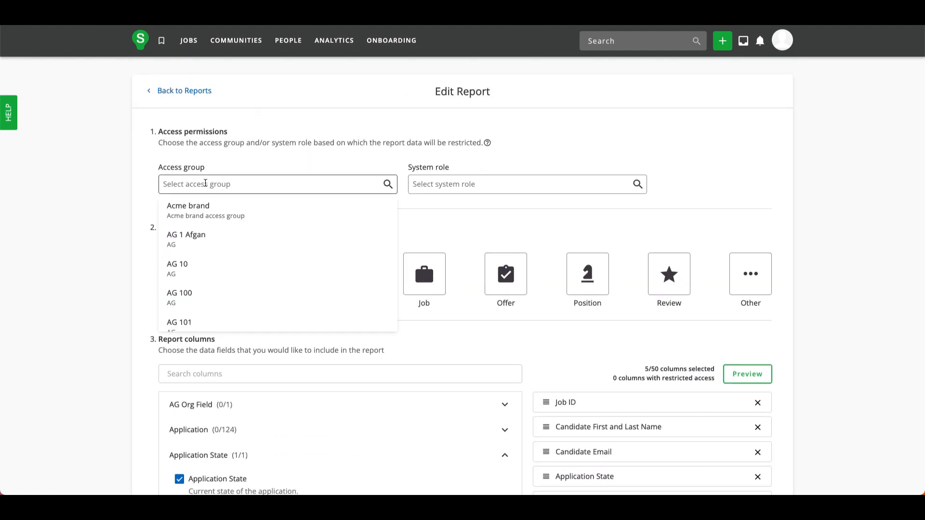
text(usa)
click(184, 211)
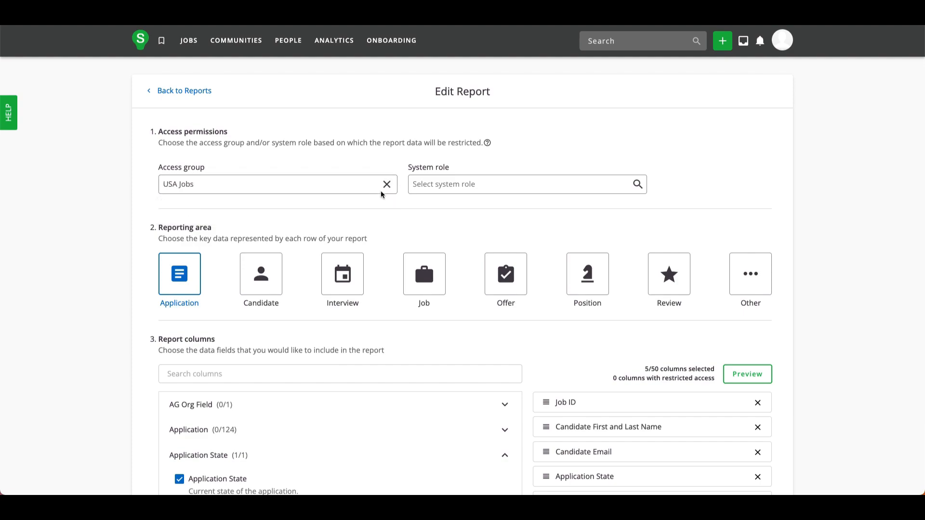
click(455, 183)
click(446, 323)
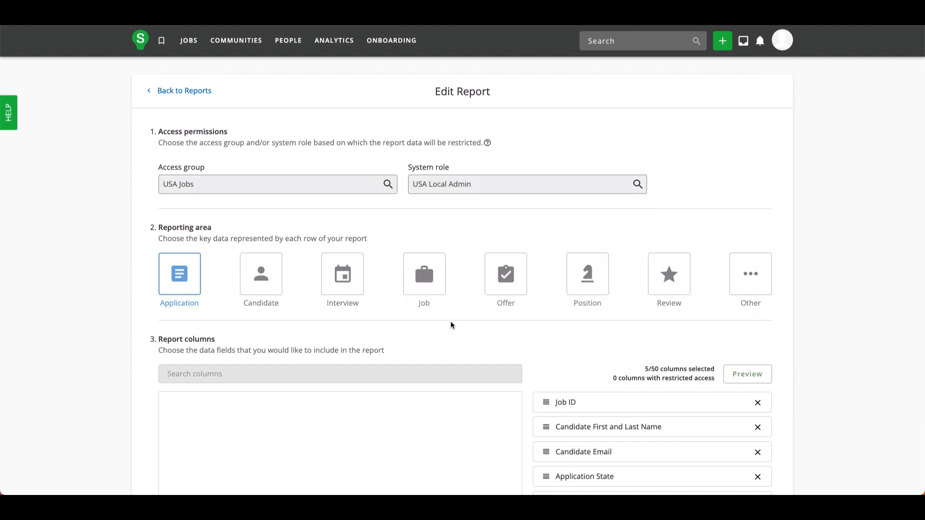
scroll(695, 174, down, 1)
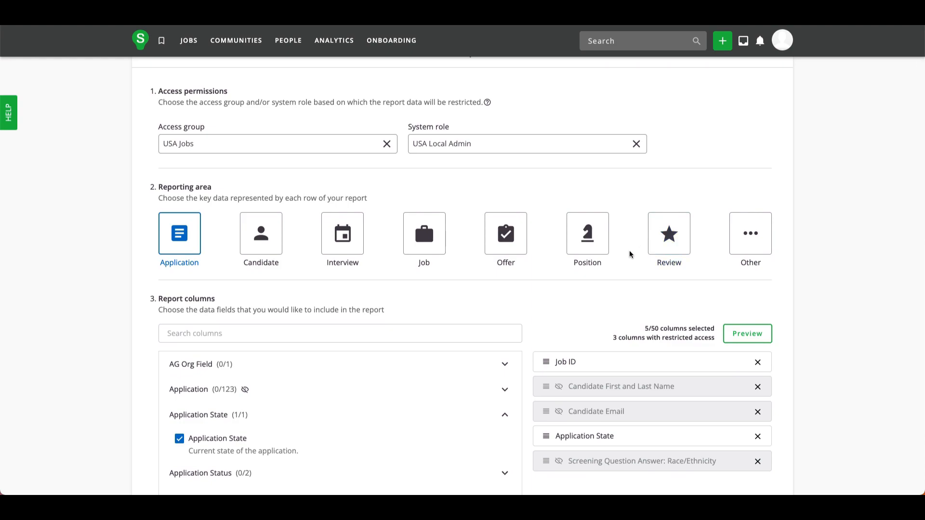
scroll(616, 263, down, 2)
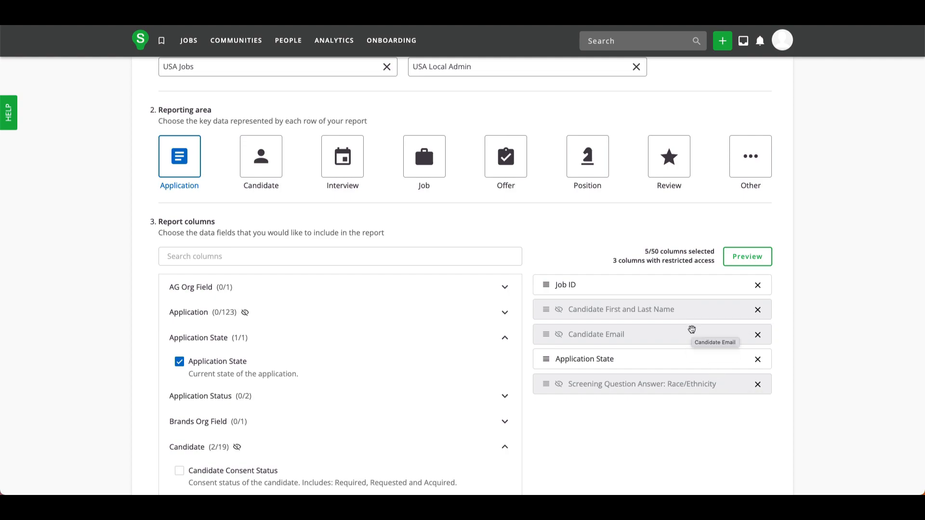
scroll(619, 450, down, 3)
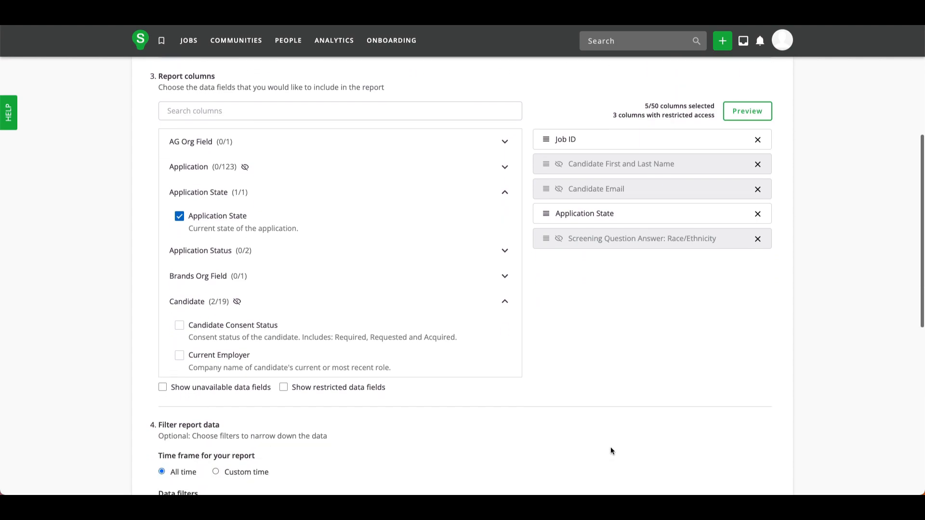
scroll(604, 451, down, 8)
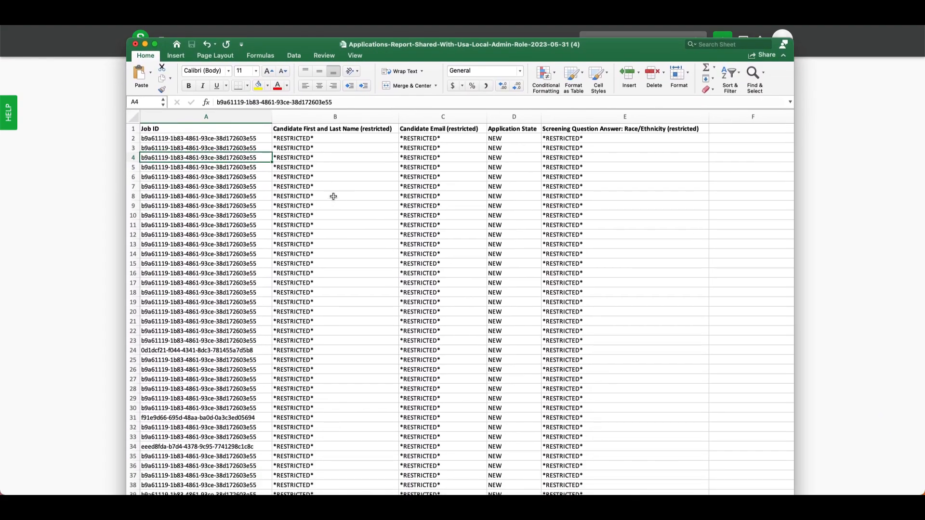
- In the restricted export, examine the candidate name, email and Race/Ethnicity columns and the last data row, and minimize the workbook
click(343, 168)
click(470, 170)
click(588, 174)
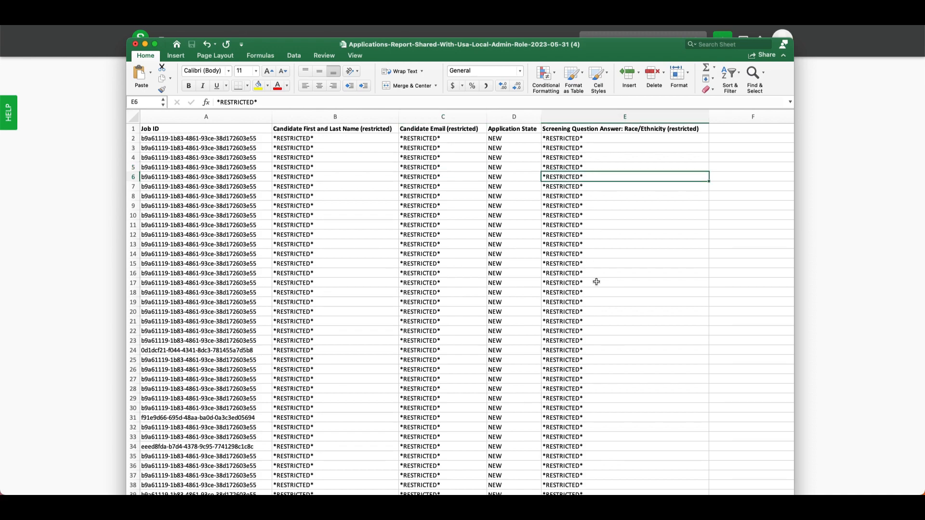
scroll(596, 282, down, 5)
scroll(597, 282, down, 8)
scroll(160, 296, up, 15)
click(160, 295)
key(super+Down)
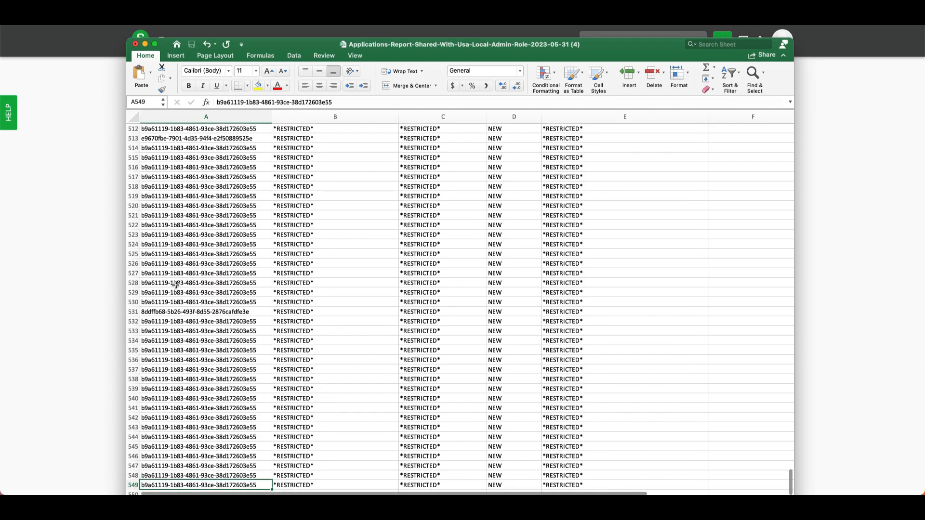
scroll(199, 290, down, 5)
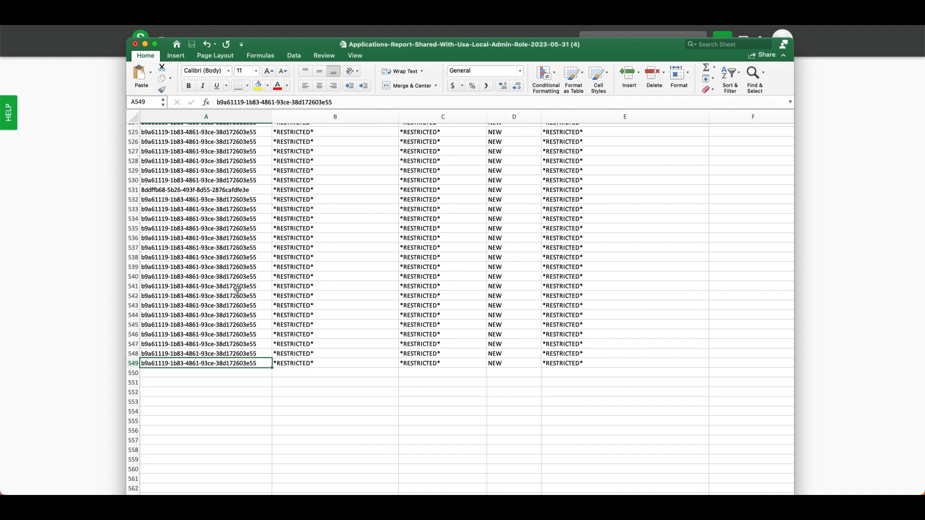
click(145, 44)
- Log out of the admin account and log in as the limited USA Local Admin user with the account e-mail and password
scroll(87, 209, up, 14)
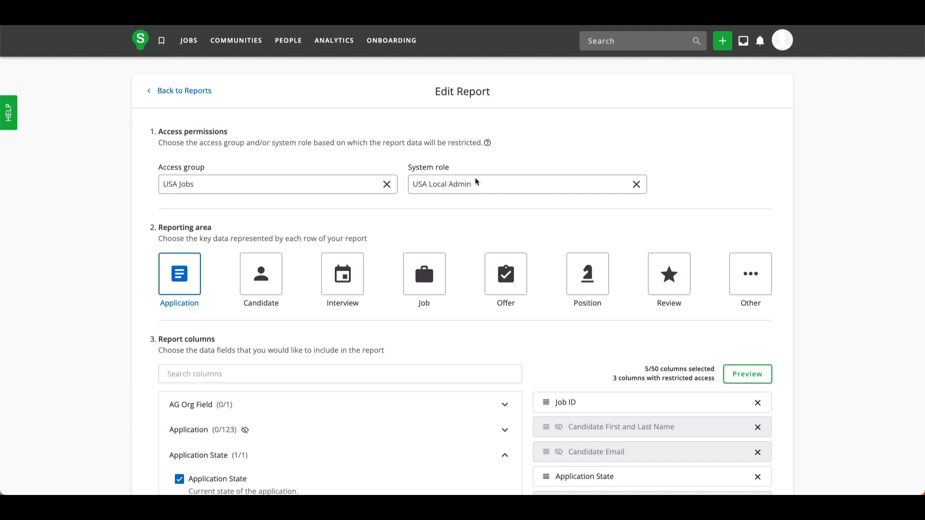
click(782, 40)
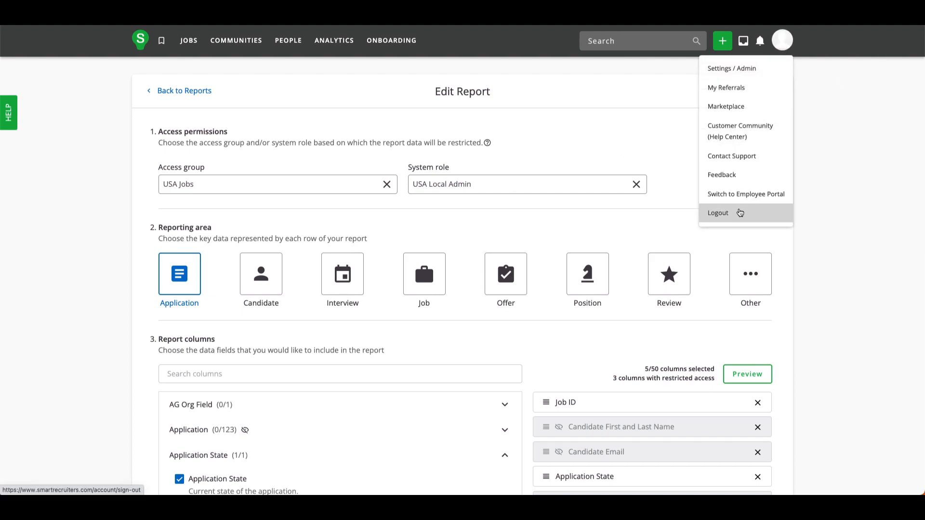
click(741, 213)
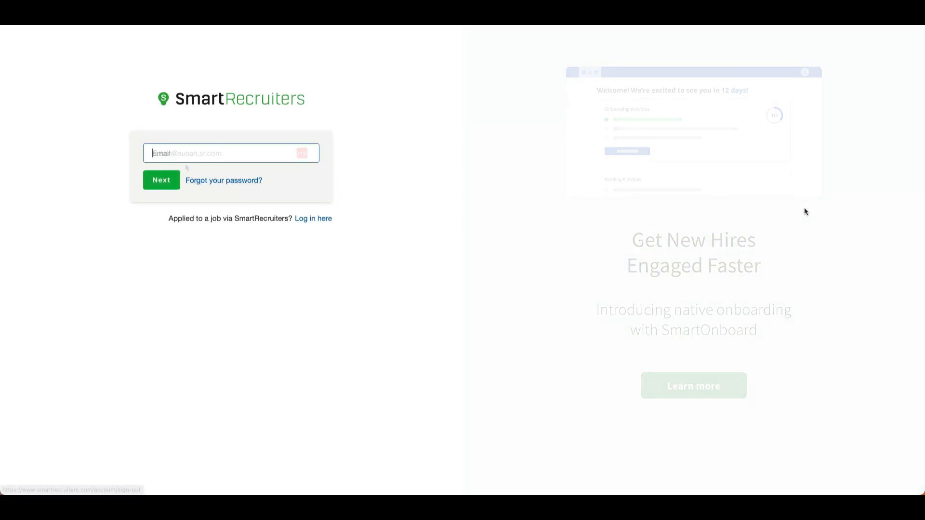
click(165, 183)
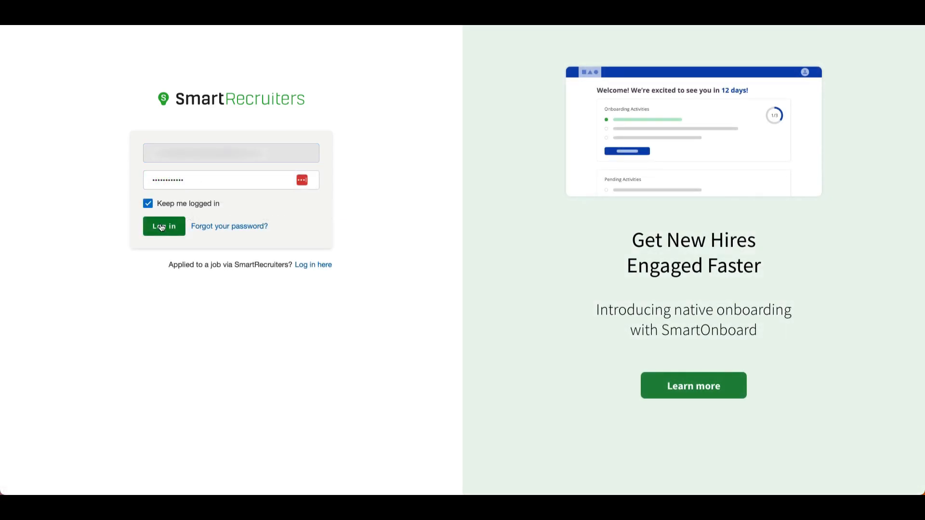
click(162, 226)
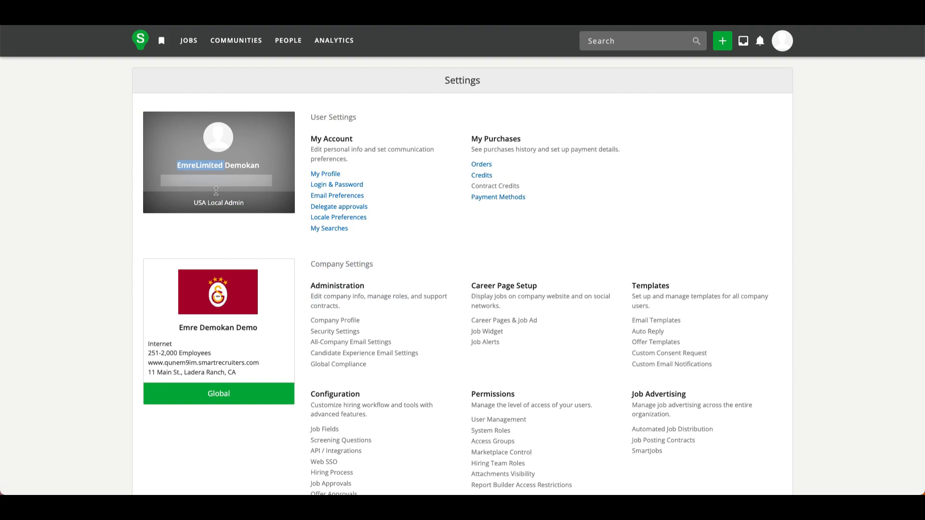
- Go to the Report Builder reports and open a copy of the Applications Report shared with USA Local Admin role
mouse_move(334, 41)
click(340, 62)
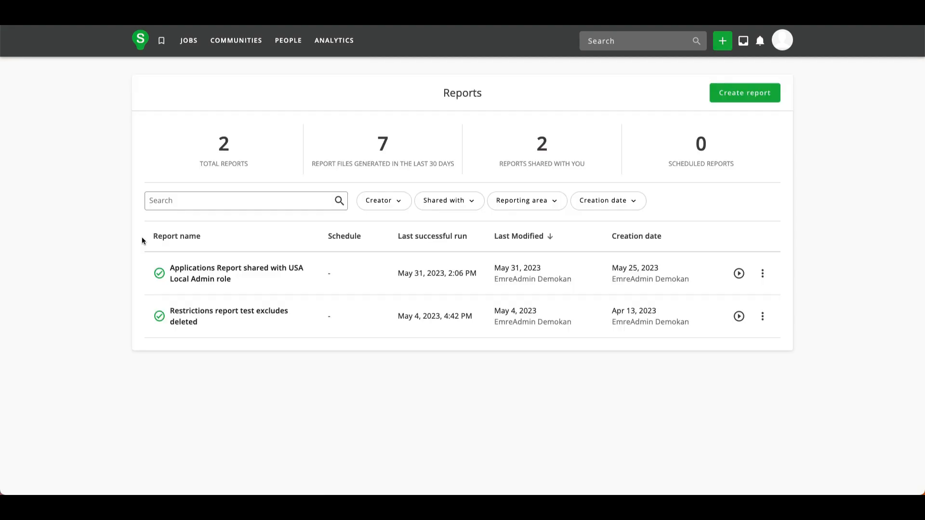
drag(193, 272, 305, 274)
click(762, 273)
click(723, 299)
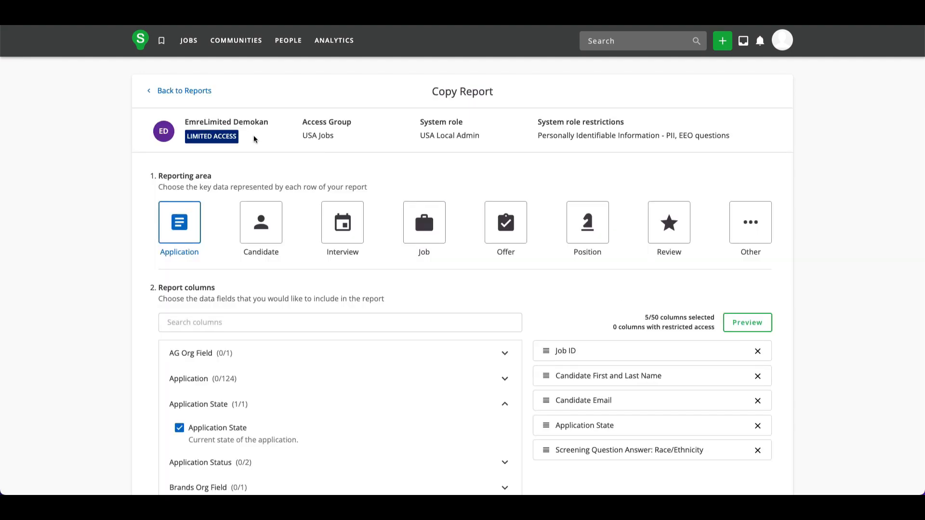
- Examine the copy's access group, role and restriction details and the restricted export, and return to the reports without saving
drag(199, 119, 740, 135)
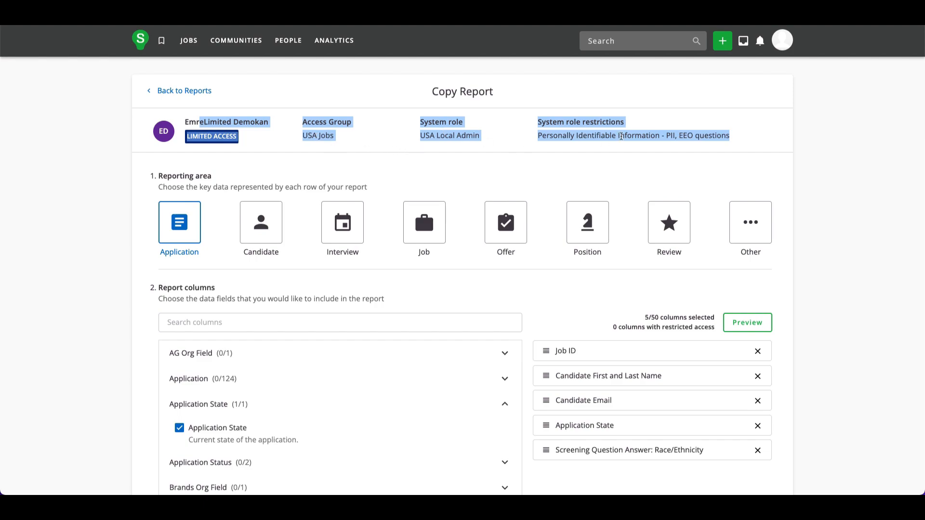
click(621, 137)
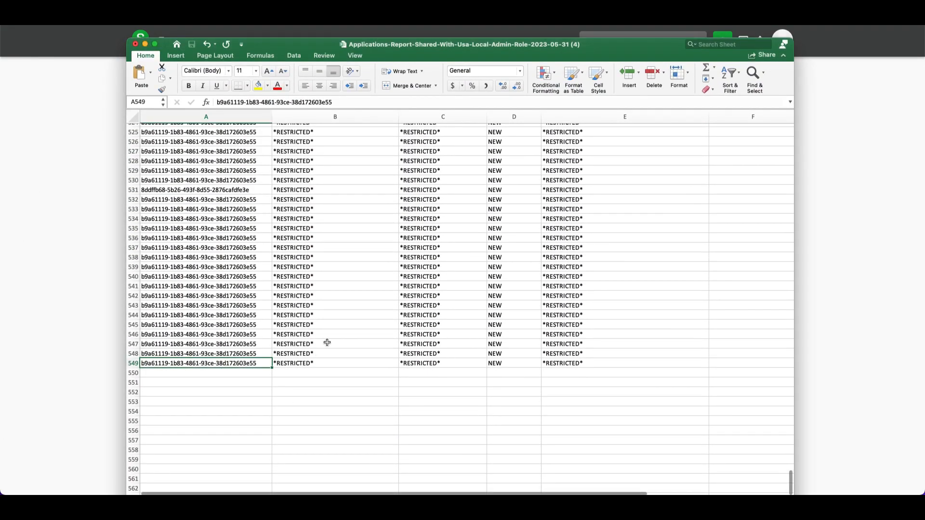
scroll(341, 313, up, 20)
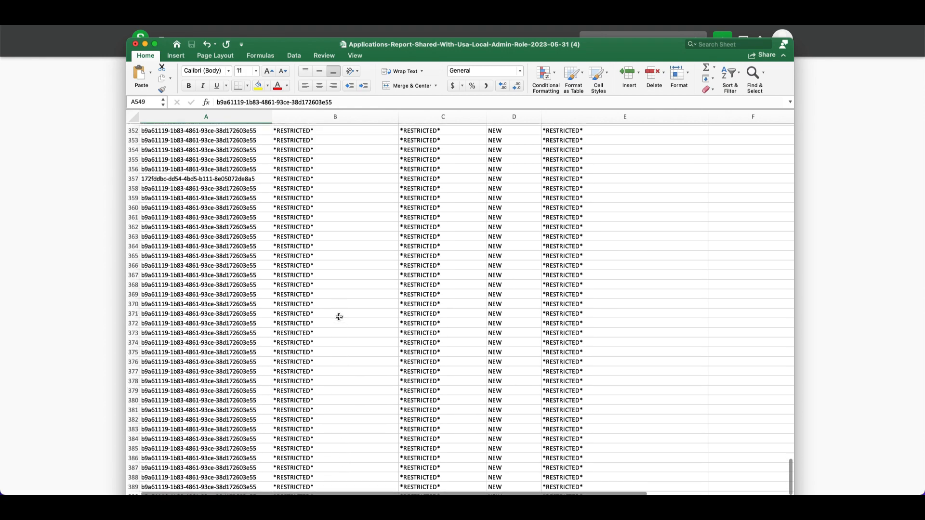
scroll(340, 317, up, 20)
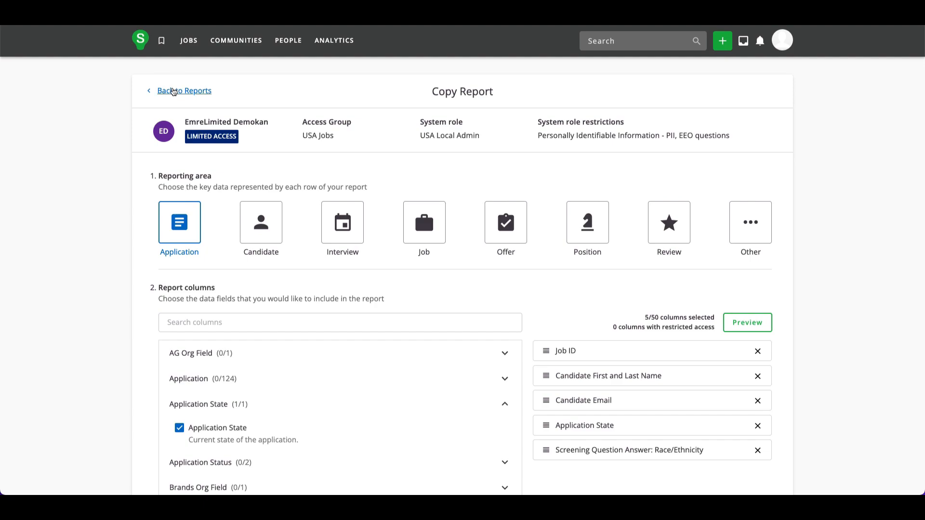
click(179, 89)
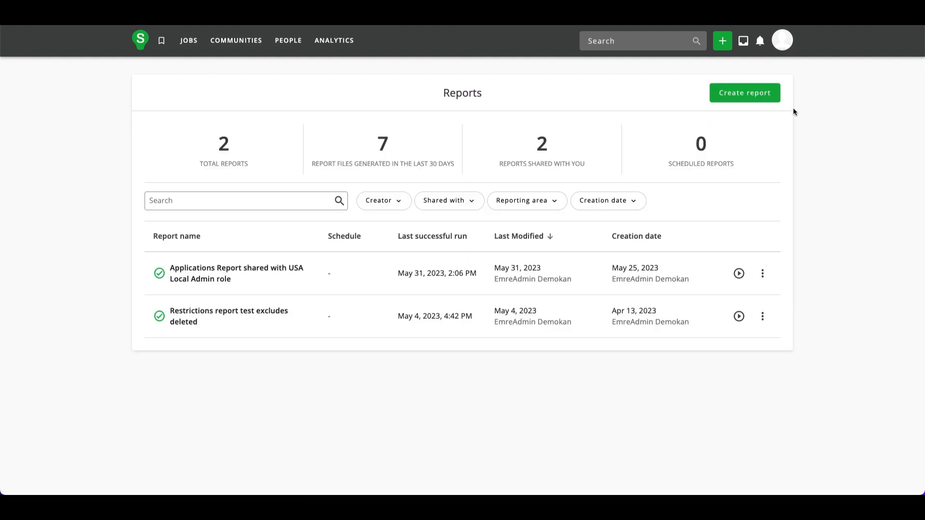
- Start a new report as the limited user with Application as the reporting area
click(750, 94)
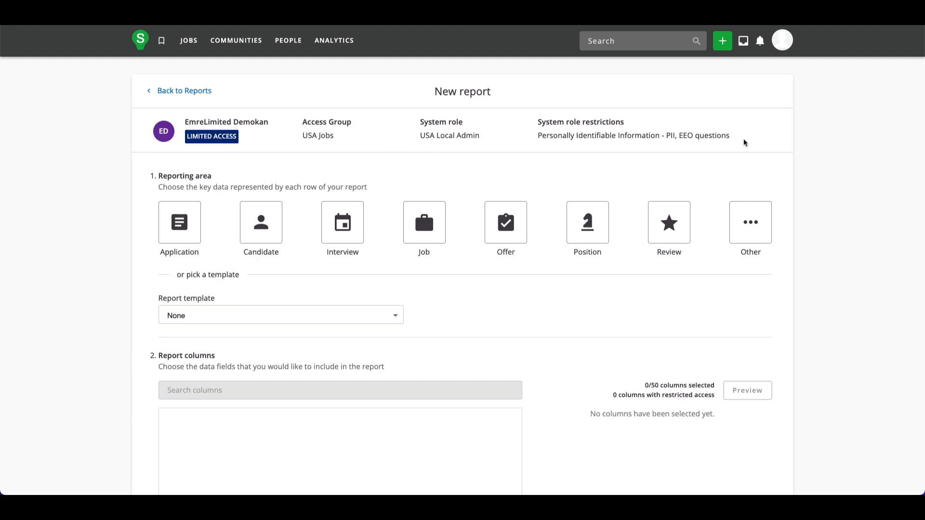
scroll(741, 142, down, 1)
click(177, 200)
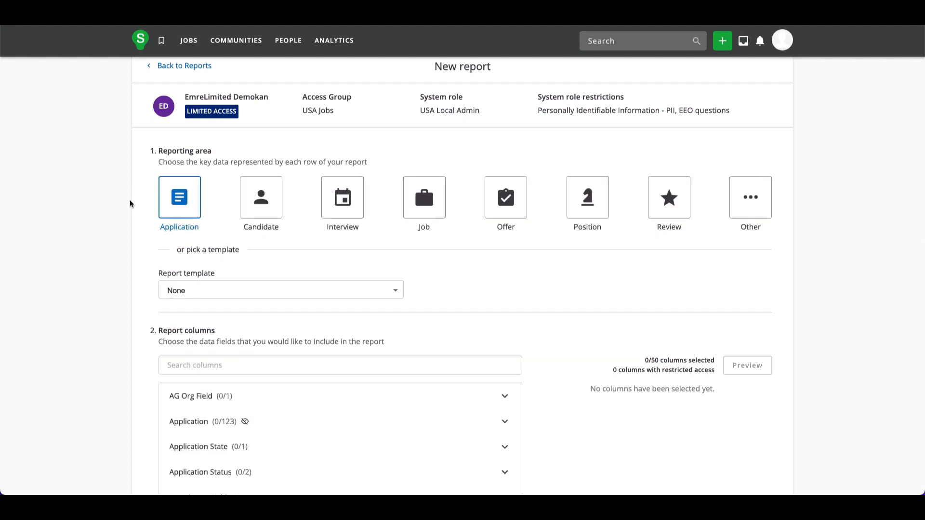
- Search the report columns for "candidate first and" and examine which column groups the limited user can use
scroll(229, 310, down, 1)
click(229, 311)
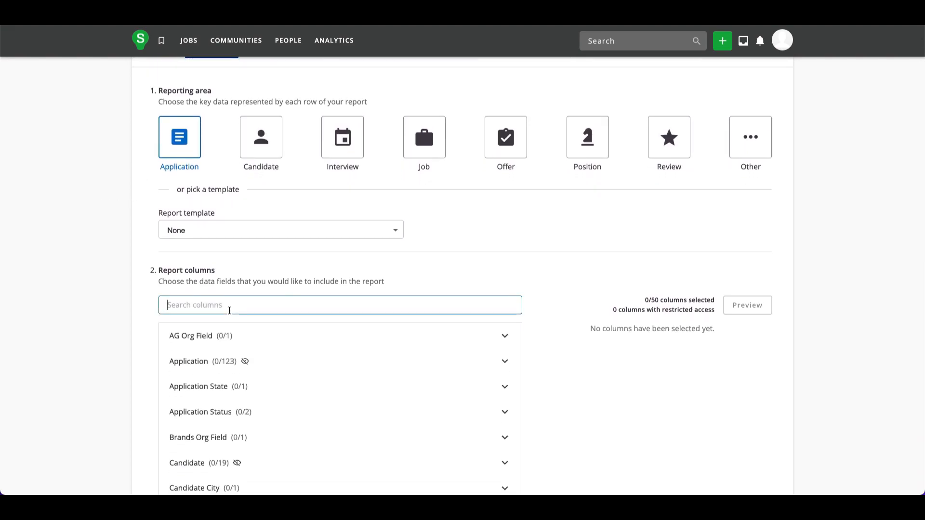
text(can)
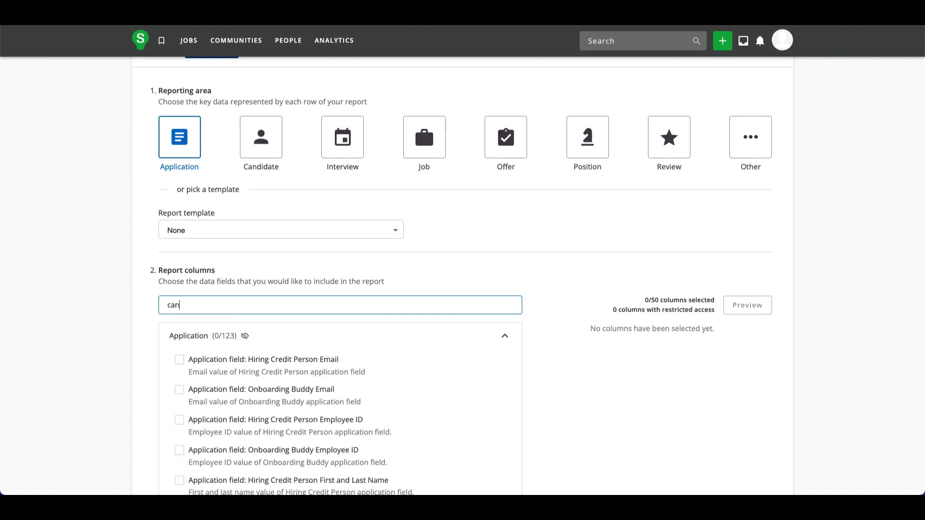
text(didate first and)
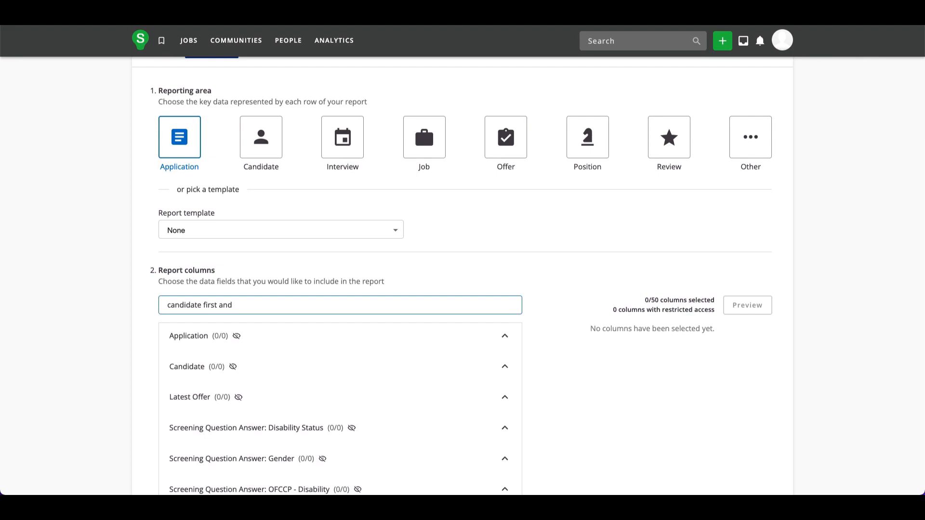
scroll(78, 367, down, 1)
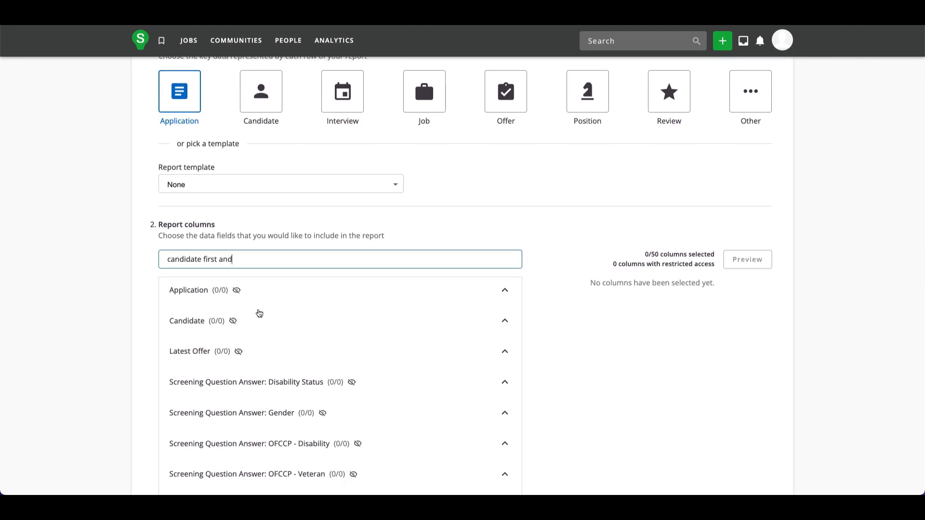
scroll(71, 362, down, 1)
scroll(72, 359, down, 1)
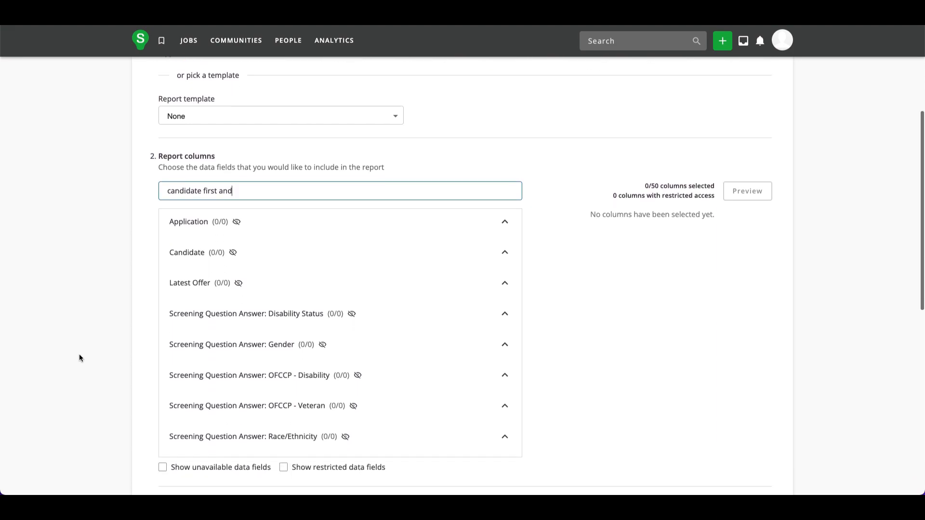
scroll(84, 337, down, 1)
scroll(77, 339, down, 1)
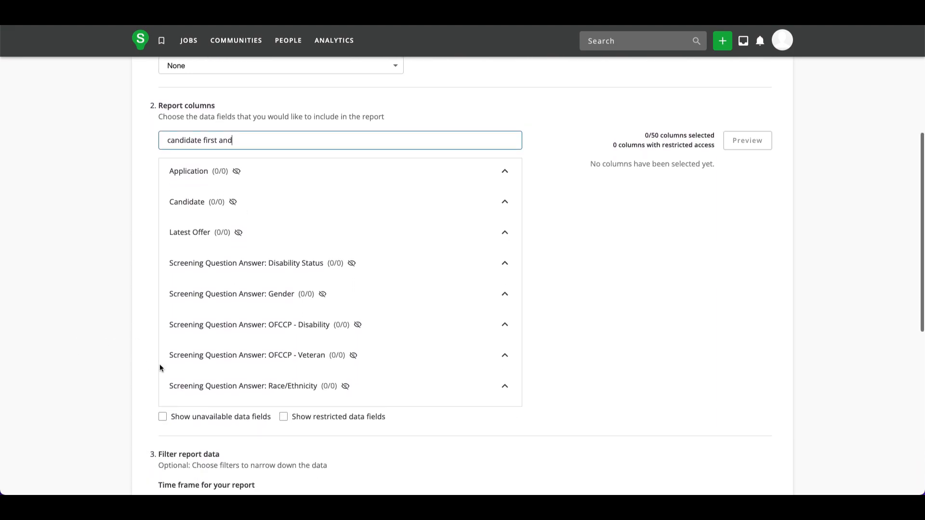
- Show restricted data fields in the column list and add the Candidate First and Last Name column to the report
click(284, 418)
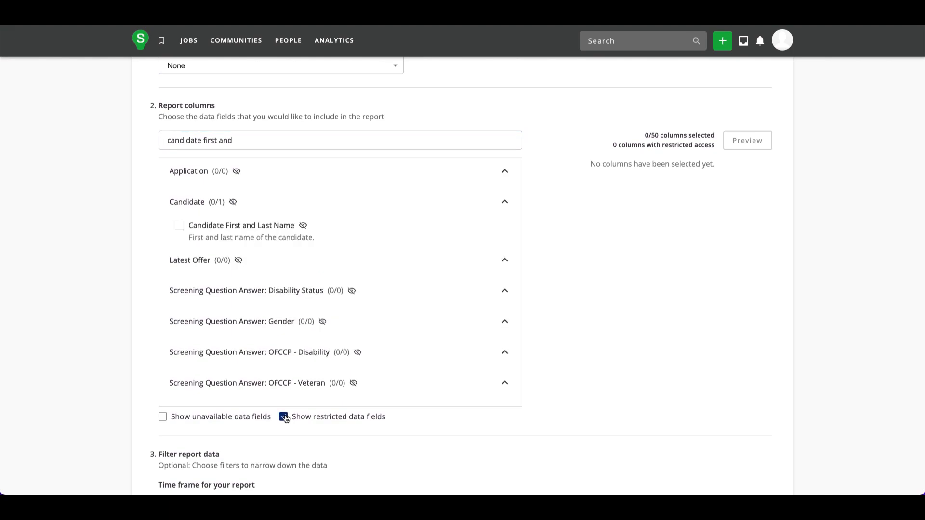
click(180, 226)
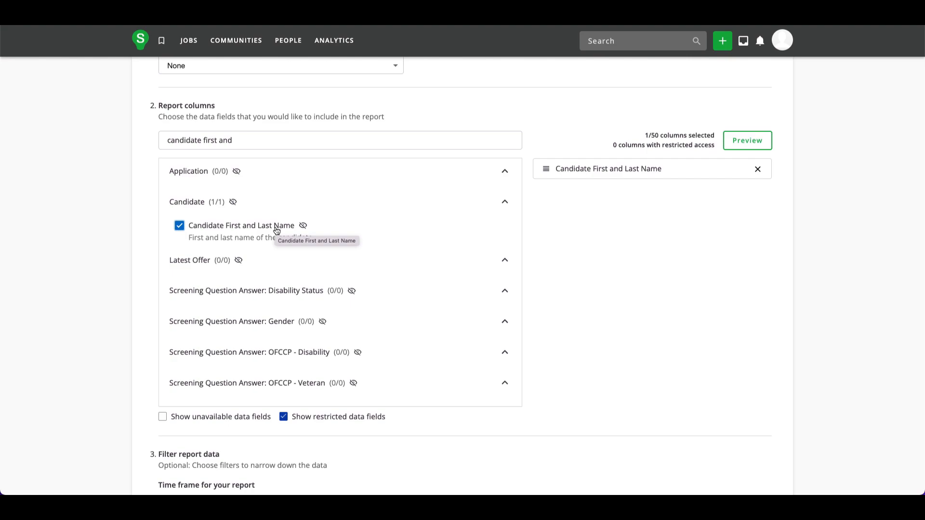
mouse_move(303, 226)
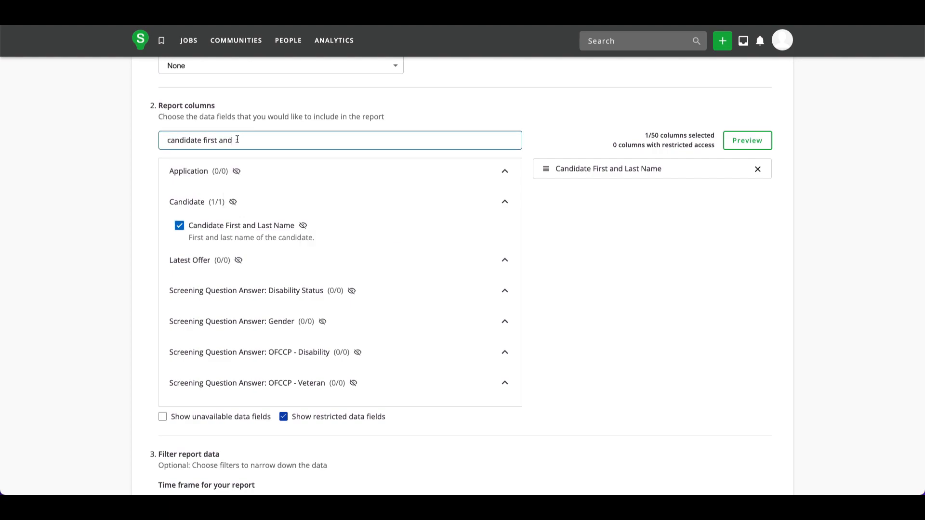
- Search the report columns for "job id", add the Job ID column and place it above Candidate First and Last Name
drag(242, 140, 148, 135)
text(job id)
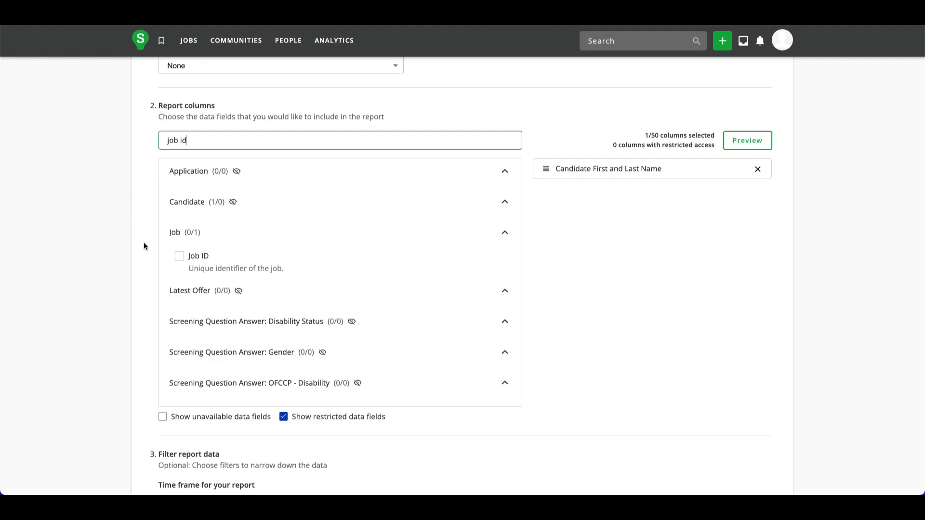
click(180, 256)
drag(558, 192, 563, 163)
- Name the report "test 1", enable the additional XLSX file, and create and run the report
scroll(97, 373, down, 8)
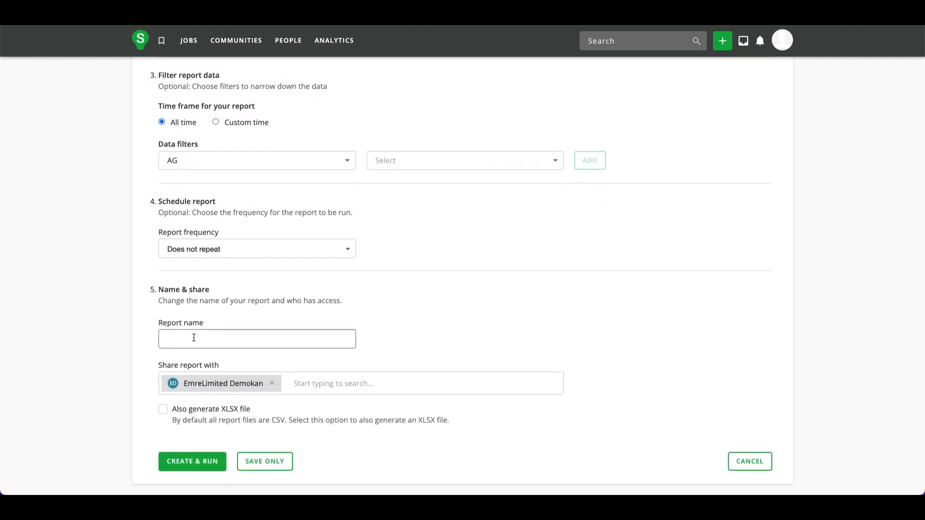
text(test 1)
click(163, 409)
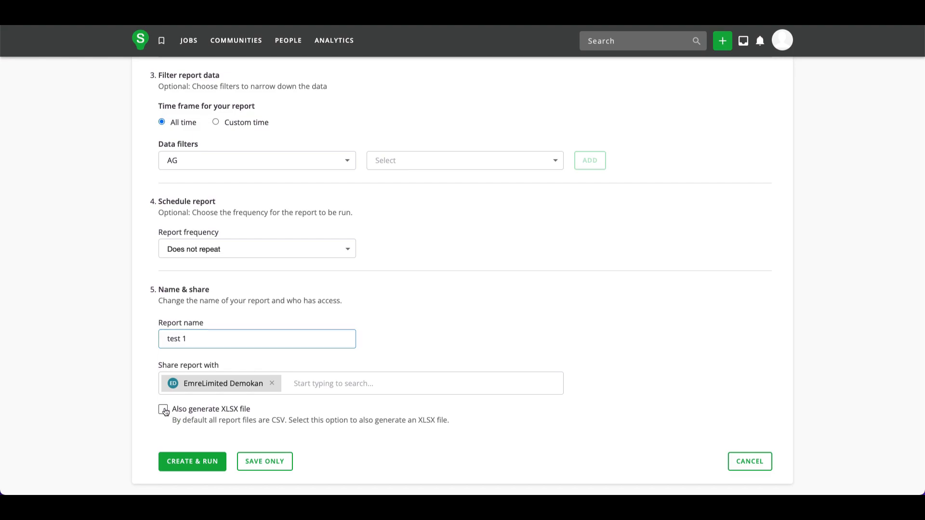
click(194, 462)
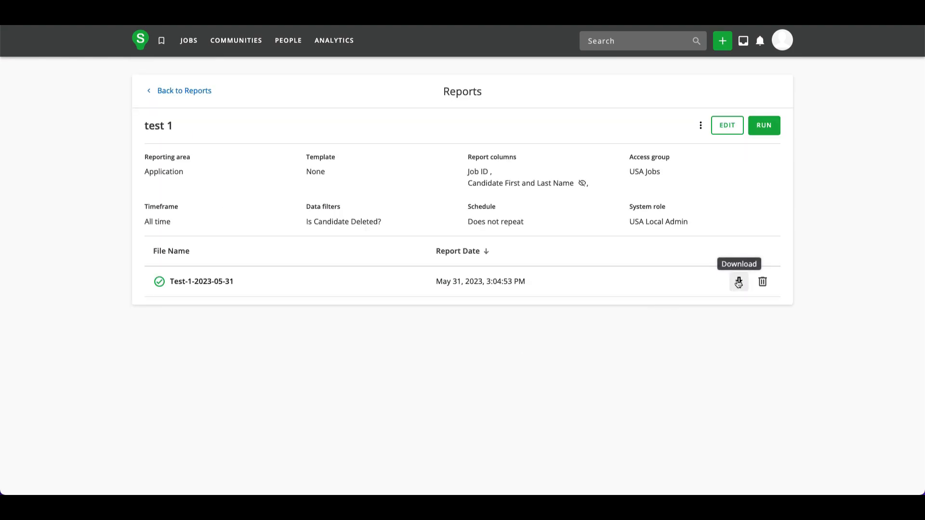
- Download the test 1 report as XLSX, open it in Excel and examine the Job ID and Candidate First and Last Name columns
click(738, 282)
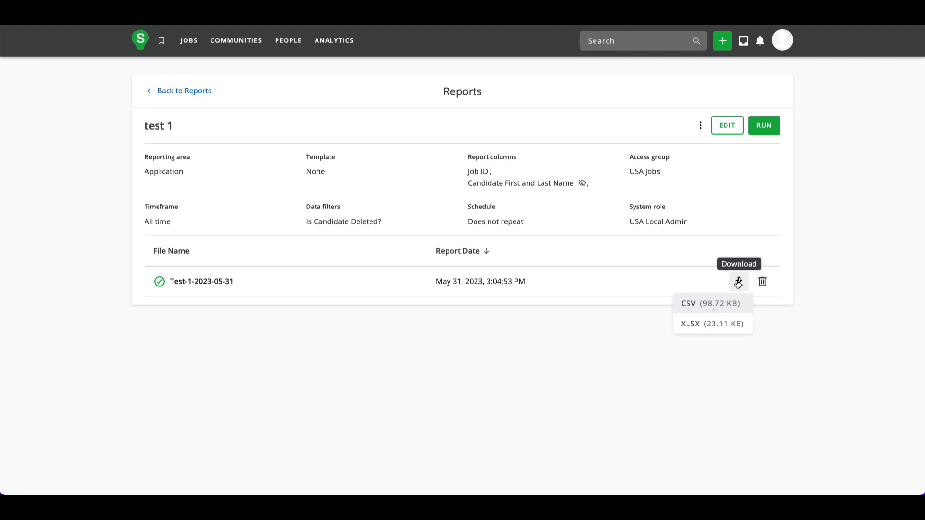
click(694, 326)
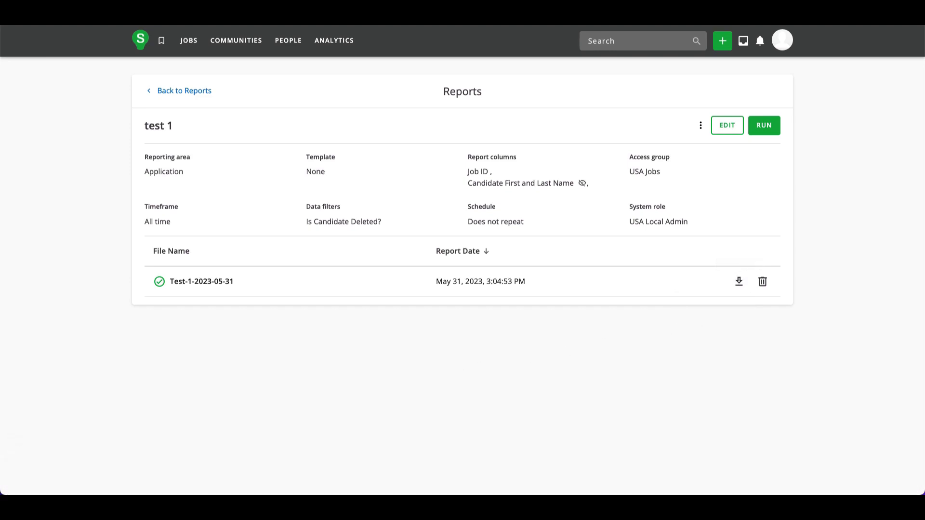
drag(261, 492, 418, 92)
click(191, 207)
click(193, 166)
click(207, 257)
click(400, 224)
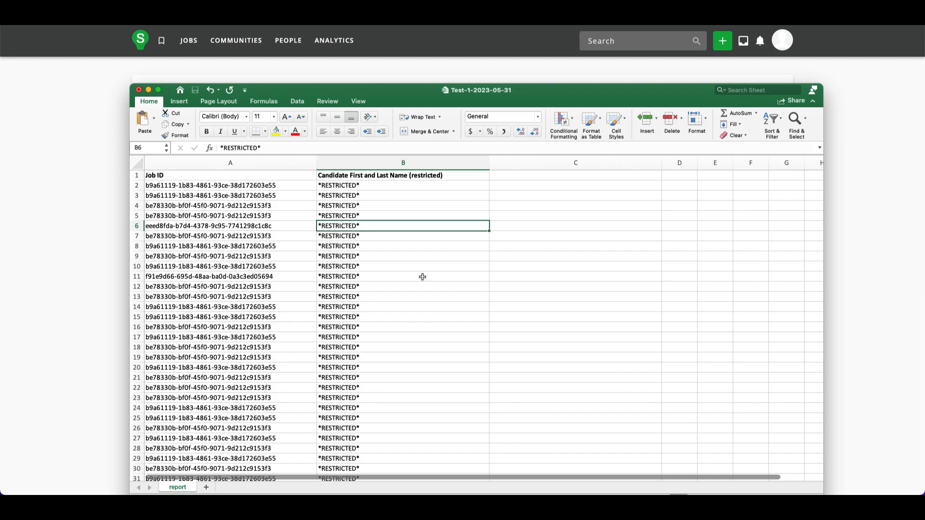